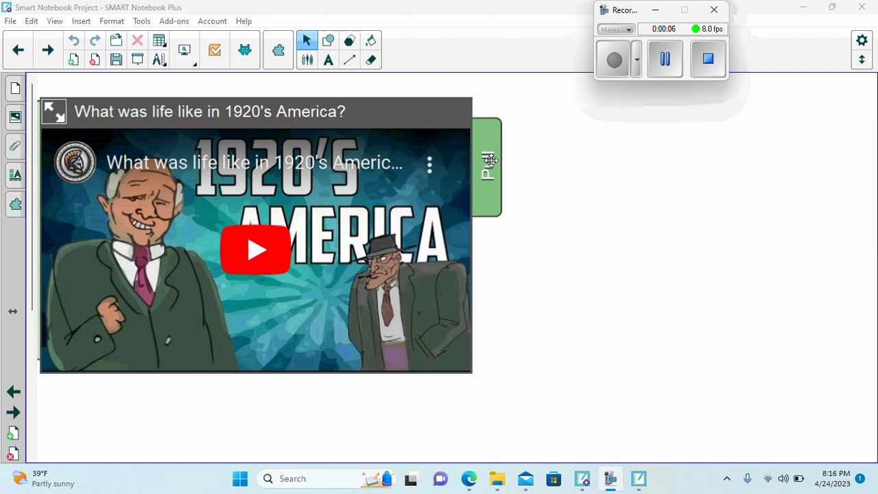
Preview the pull-out writing prompt, then briefly play and pause the 1920's America video.
left_click_drag(496, 165, 840, 189)
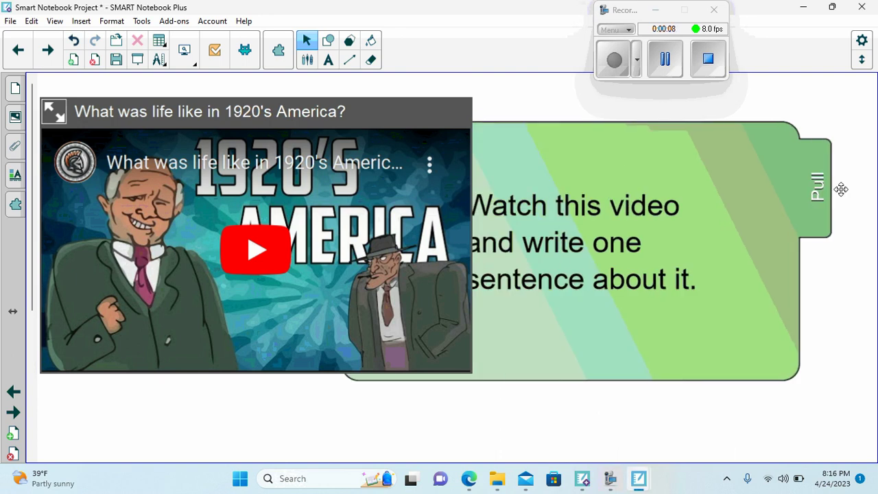
left_click_drag(807, 194, 473, 177)
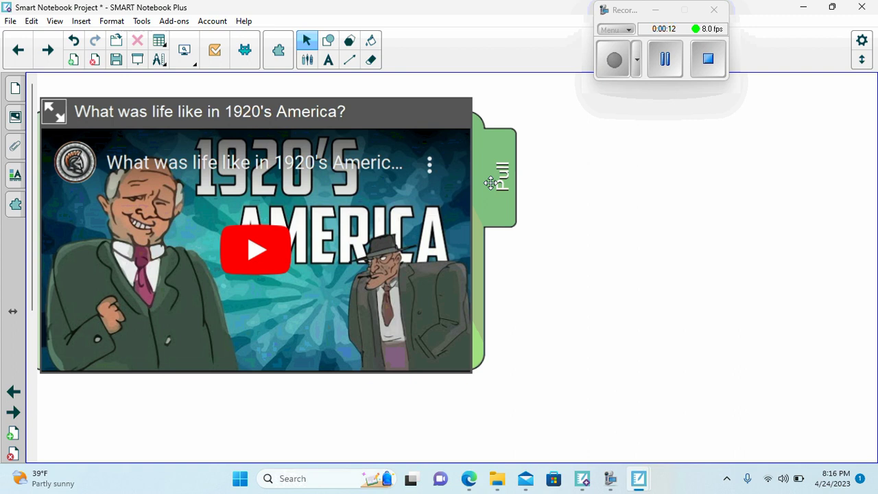
left_click(253, 243)
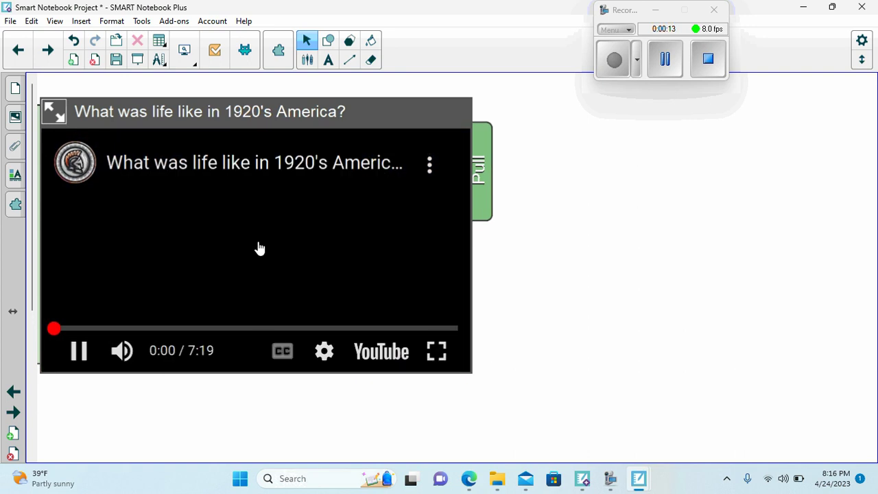
left_click(78, 353)
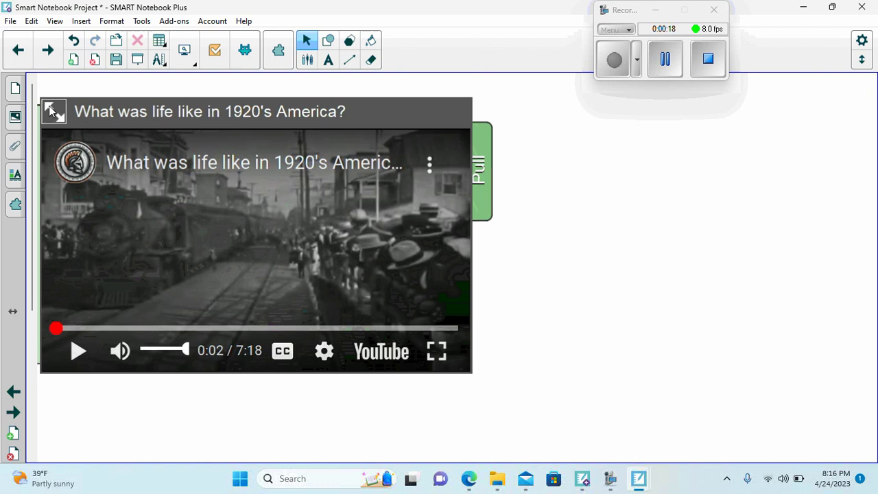
Page through the Ford assembly line and Model T slides to the Harlem music page.
left_click(51, 50)
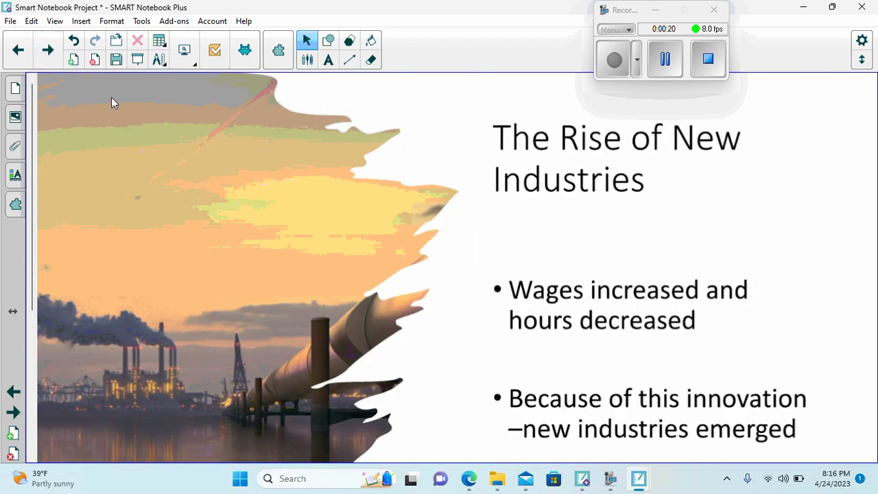
left_click(51, 50)
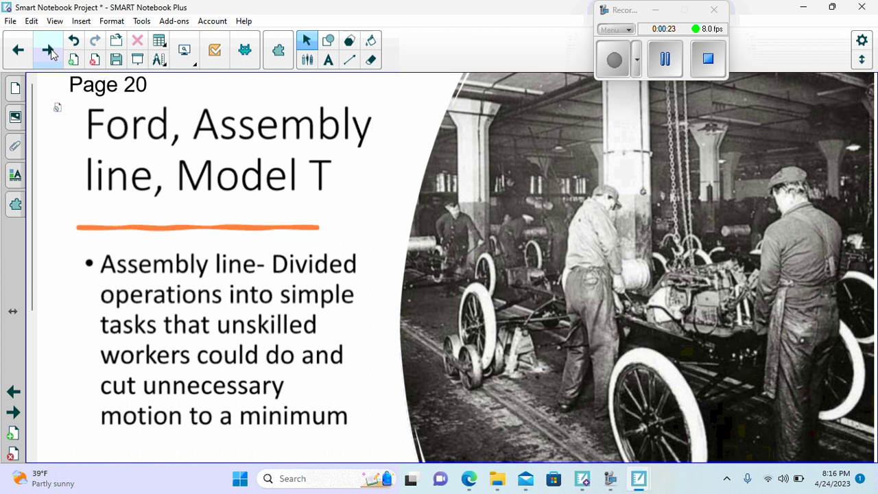
left_click(51, 50)
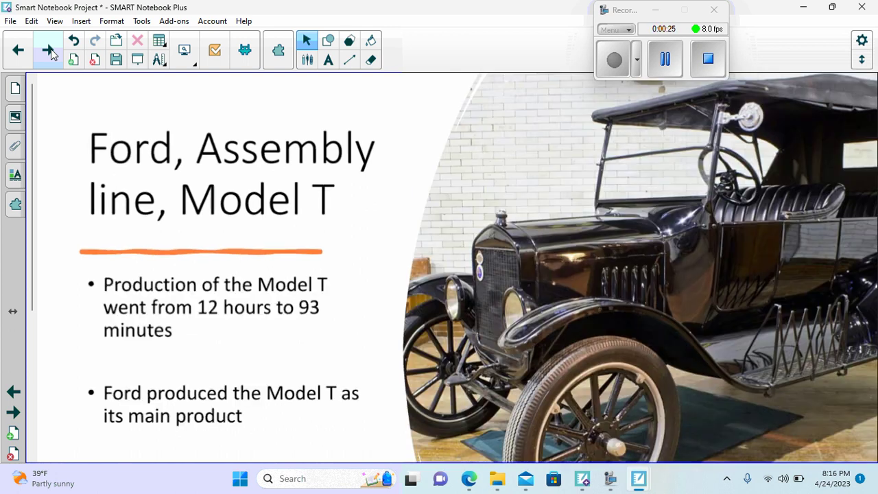
left_click(51, 50)
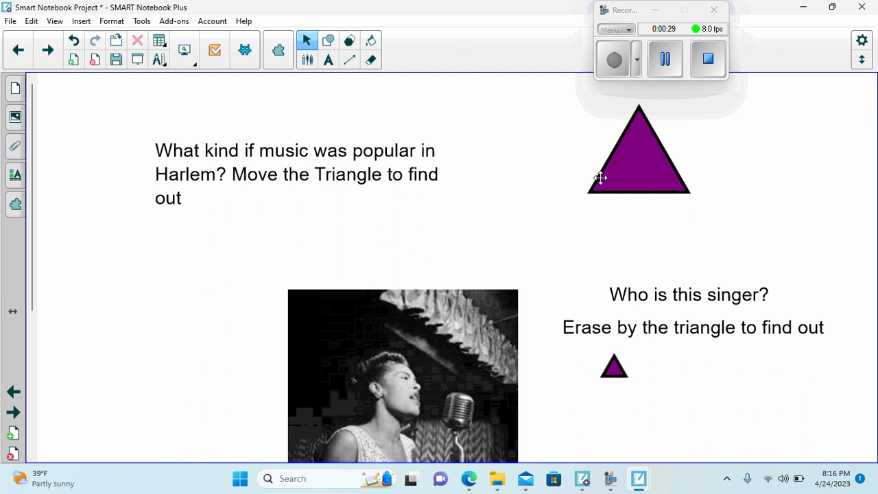
Reveal Jazz by moving the big triangle and Billie Holliday by erasing beside the small one.
mouse_move(629, 179)
left_mouse_down()
mouse_move(778, 180)
mouse_move(575, 208)
mouse_move(645, 212)
mouse_move(637, 217)
left_mouse_up()
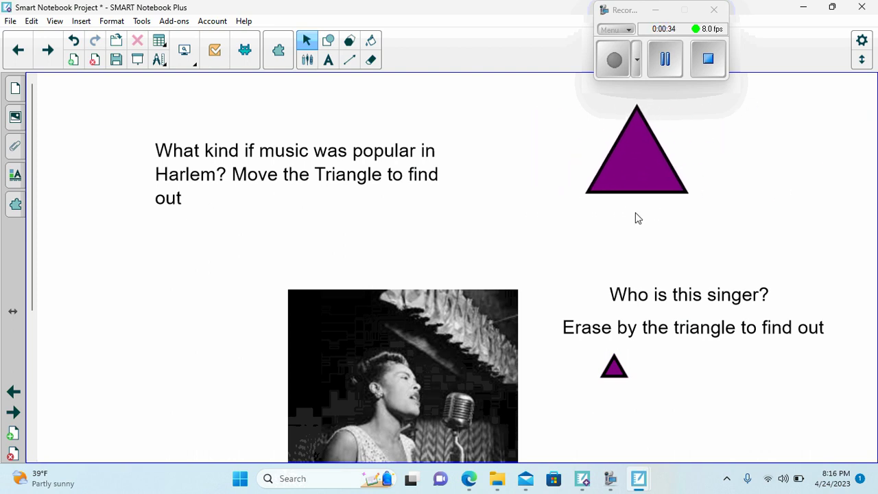
left_click(371, 60)
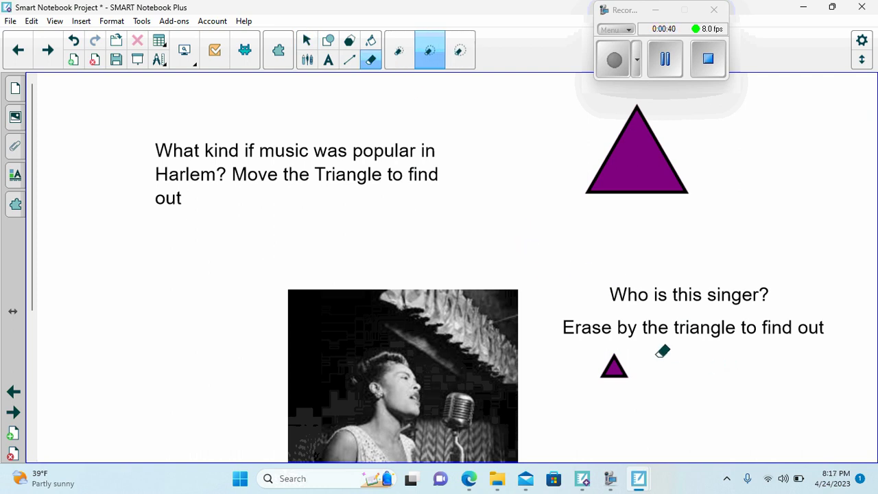
left_click_drag(651, 353, 813, 363)
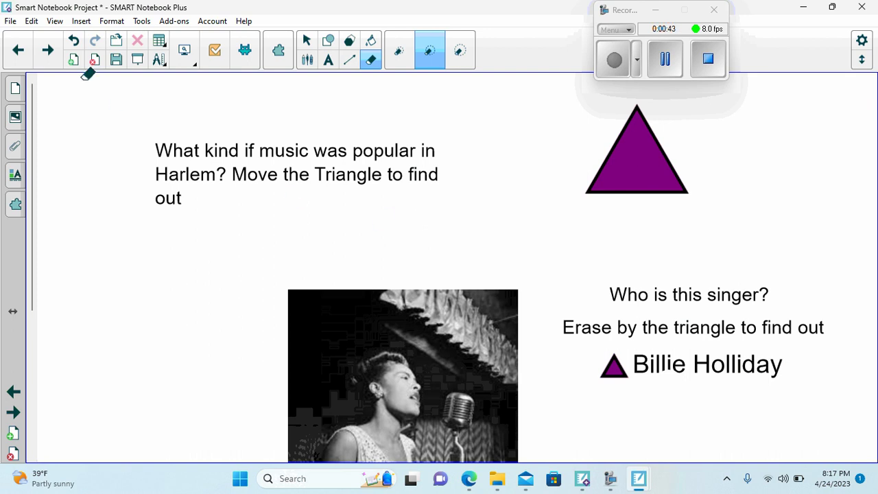
left_click(305, 41)
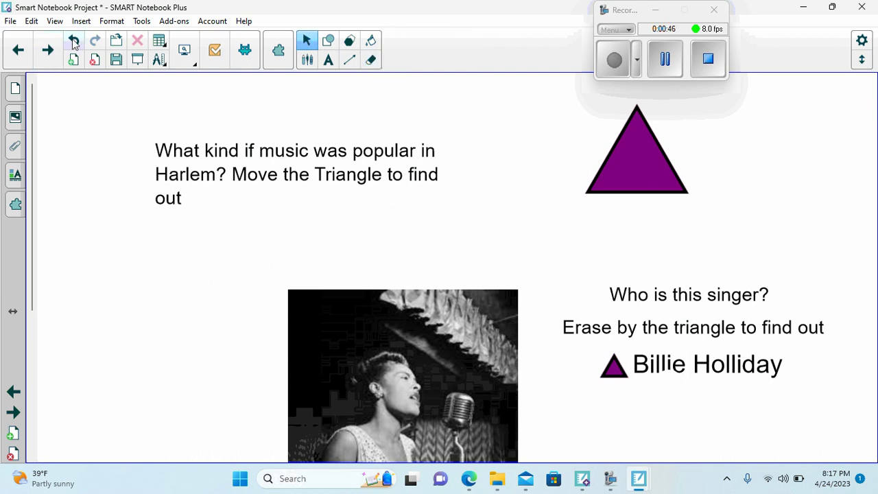
left_click(47, 49)
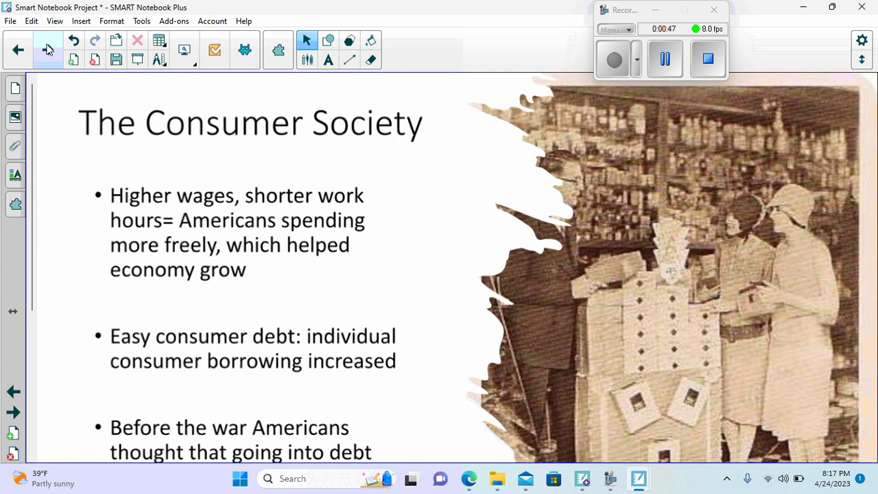
Sort Weekends off, More pay, Less hours under Working Conditions; Electric oven, Radio, Vacuum under Innovations.
left_click(47, 49)
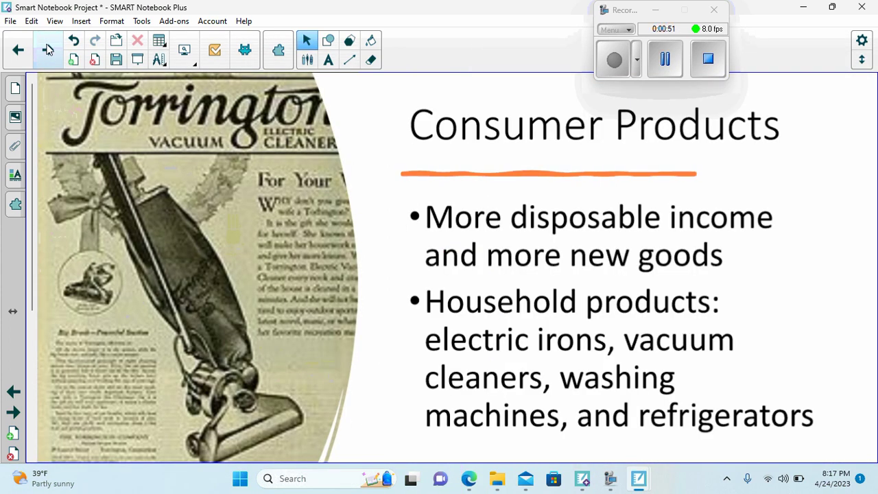
left_click(47, 49)
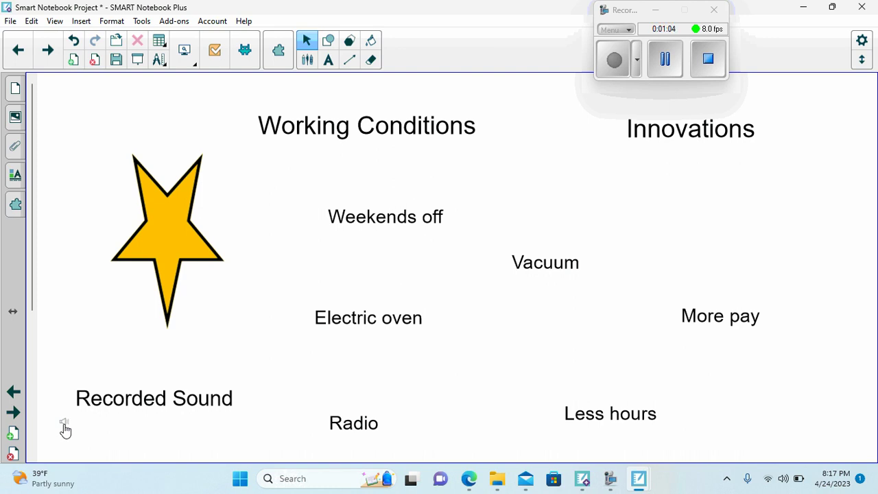
left_click_drag(387, 221, 345, 258)
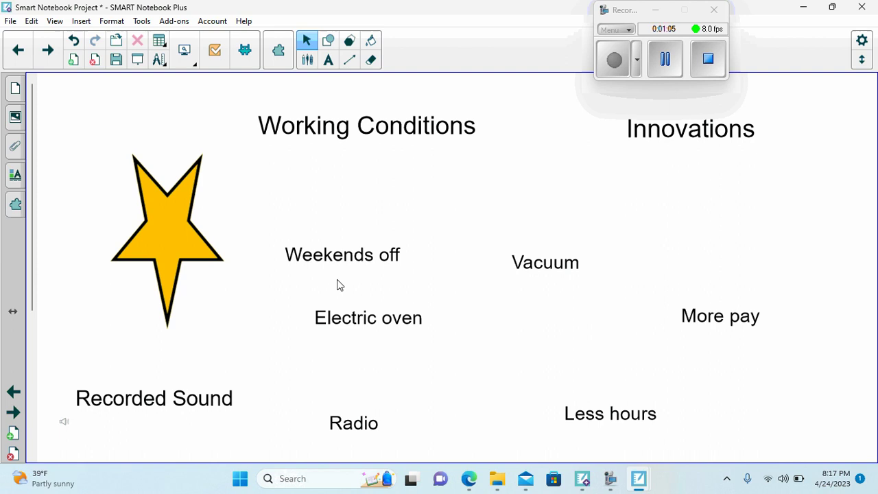
left_click_drag(402, 316, 751, 242)
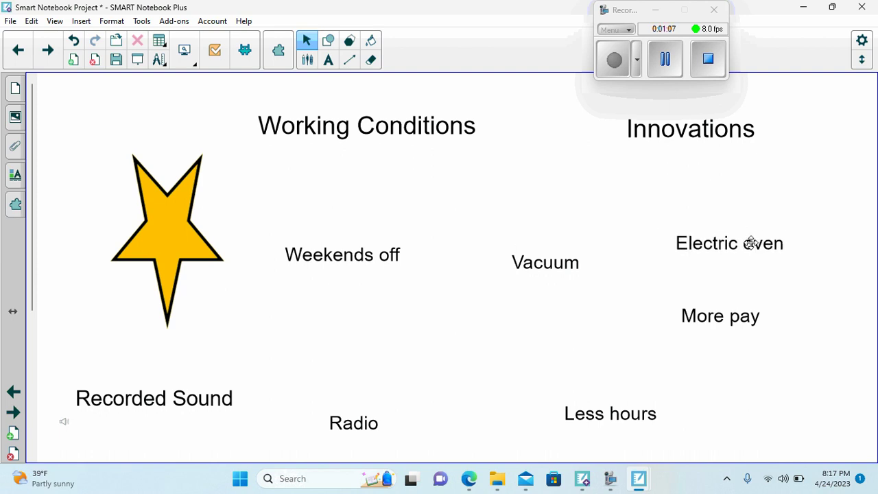
left_click_drag(717, 310, 351, 314)
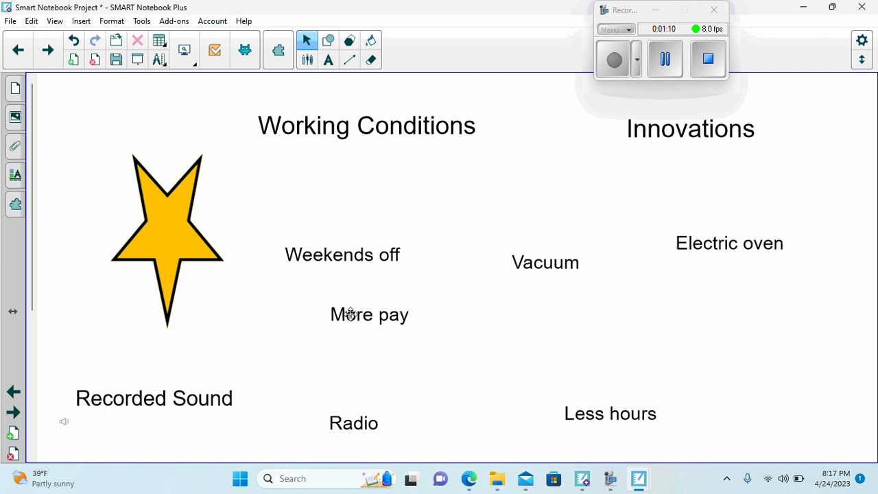
mouse_move(351, 421)
left_mouse_down()
mouse_move(753, 310)
mouse_move(767, 282)
left_mouse_up()
mouse_move(541, 265)
left_mouse_down()
mouse_move(662, 346)
mouse_move(740, 373)
left_mouse_up()
mouse_move(605, 413)
left_mouse_down()
mouse_move(352, 392)
mouse_move(321, 357)
left_mouse_up()
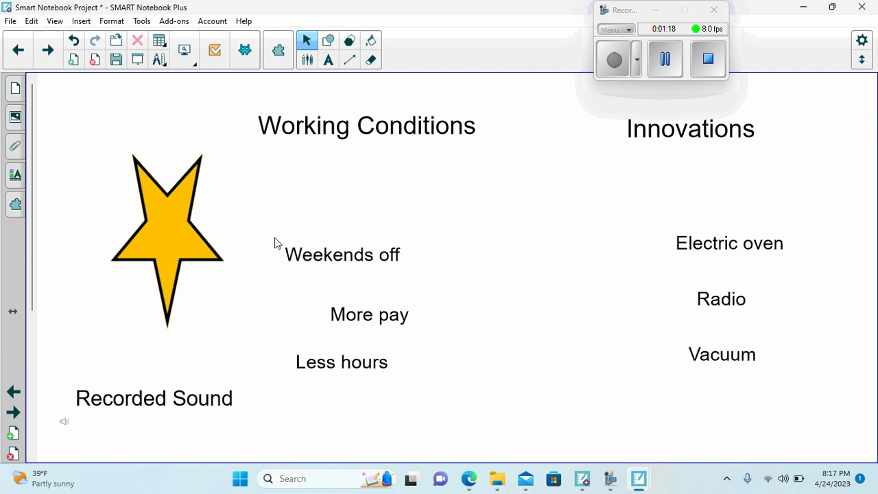
Group the three Working Conditions labels and move the group up beneath its heading.
left_click(303, 250)
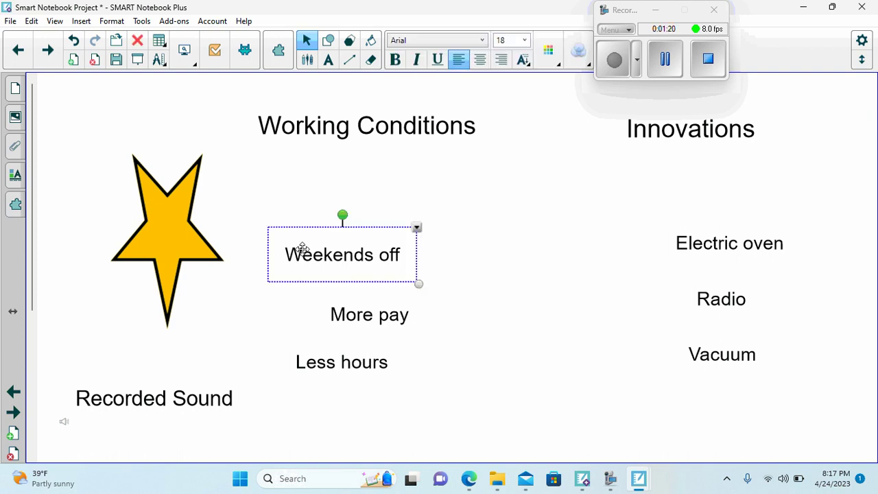
mouse_move(275, 228)
left_mouse_down()
mouse_move(386, 240)
mouse_move(295, 230)
mouse_move(462, 359)
mouse_move(450, 386)
left_mouse_up()
left_click(267, 220)
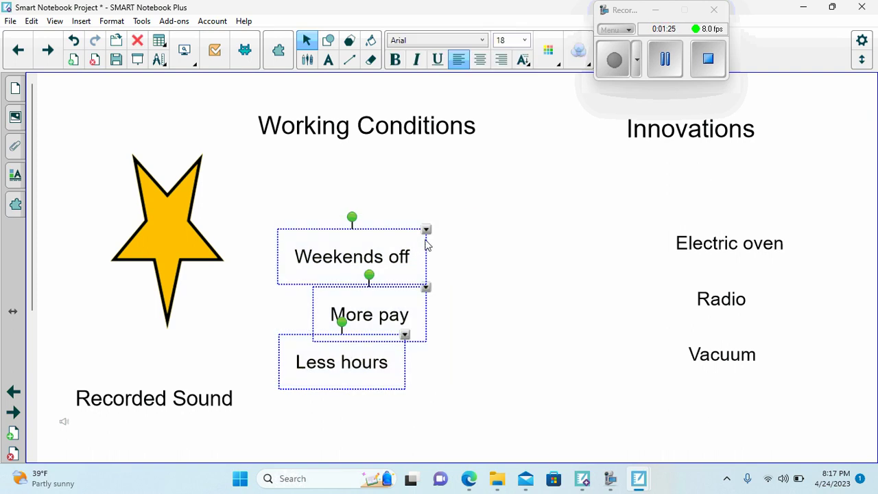
left_click(425, 230)
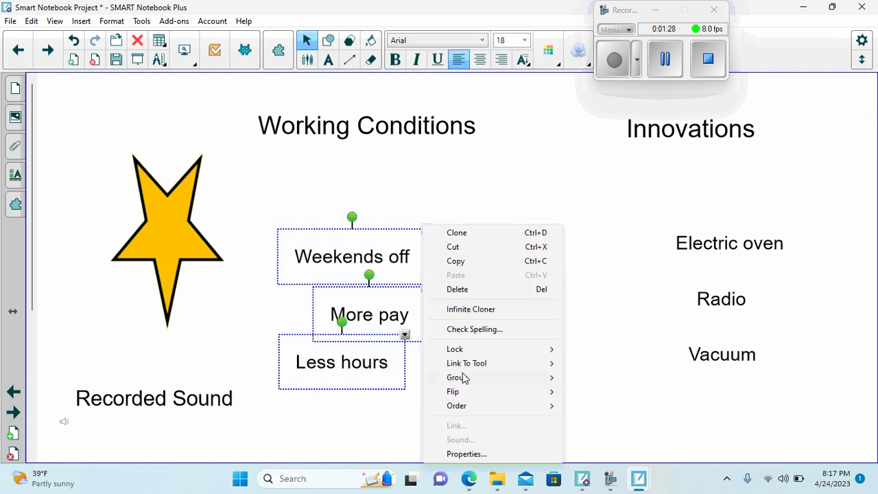
left_click(581, 378)
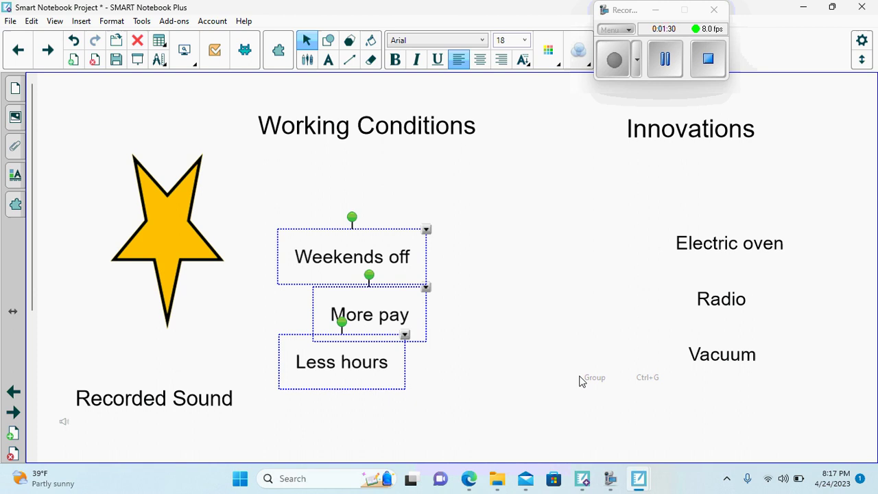
left_click_drag(410, 312, 421, 235)
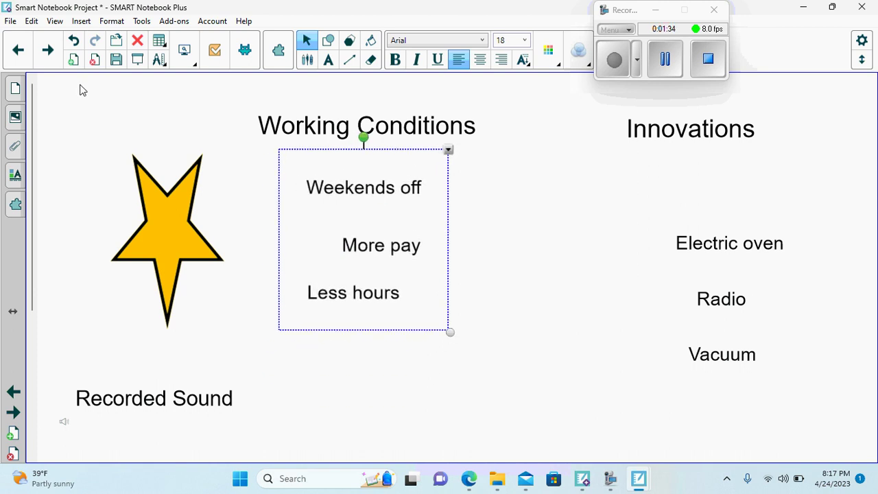
left_click(49, 60)
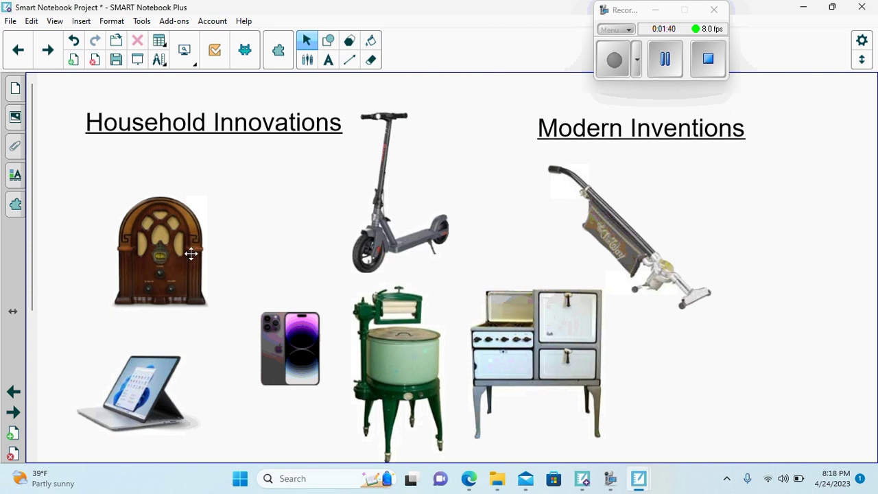
Put radio, vacuum and washer under Household Innovations, scooter and phone under Modern Inventions.
mouse_move(165, 262)
left_mouse_down()
mouse_move(248, 295)
mouse_move(159, 205)
mouse_move(151, 241)
left_mouse_up()
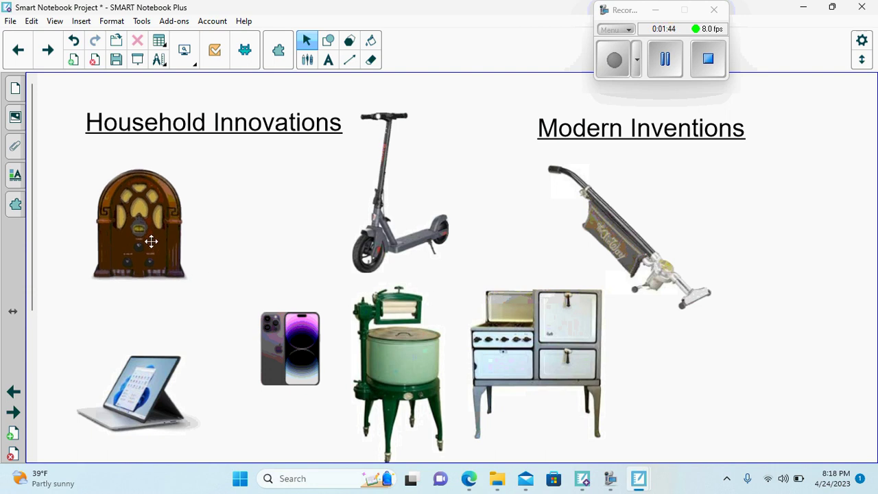
left_click_drag(382, 234, 751, 272)
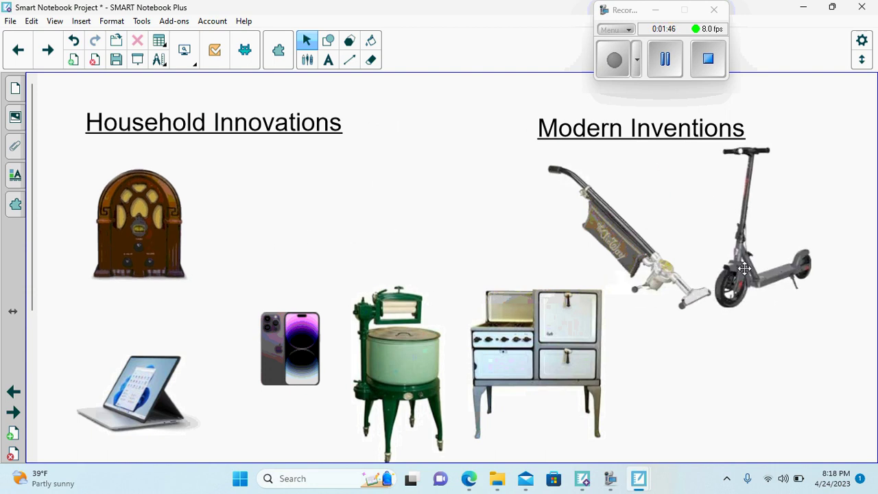
left_click_drag(641, 265, 334, 257)
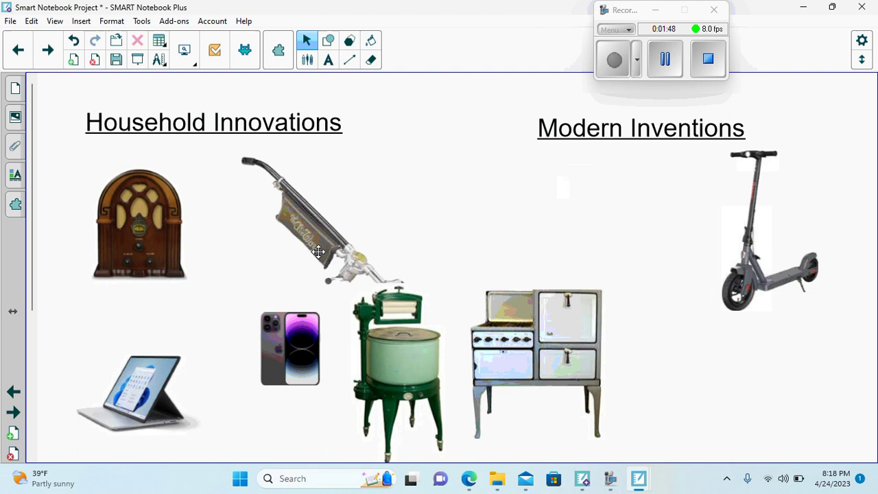
left_click_drag(268, 351, 630, 239)
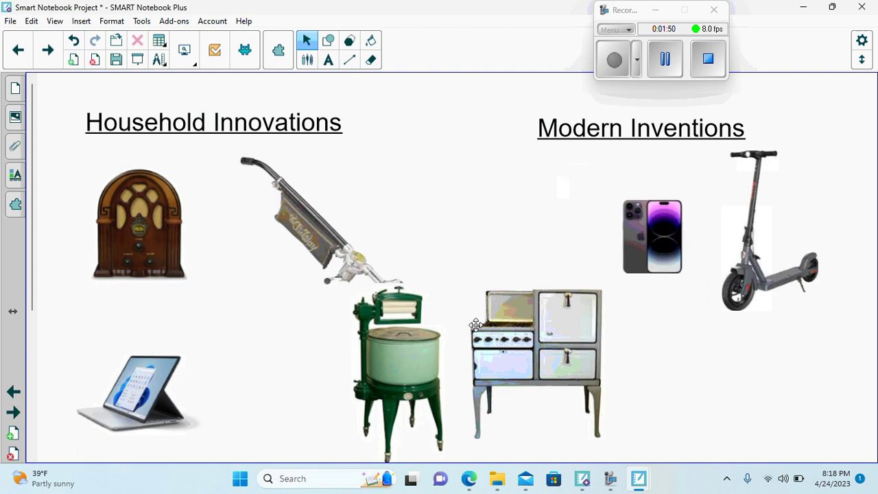
left_click_drag(404, 362, 297, 370)
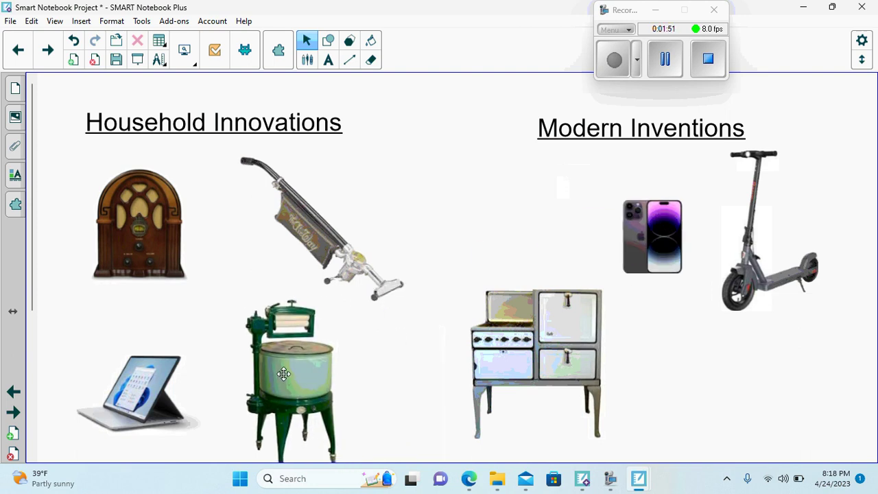
left_click(47, 64)
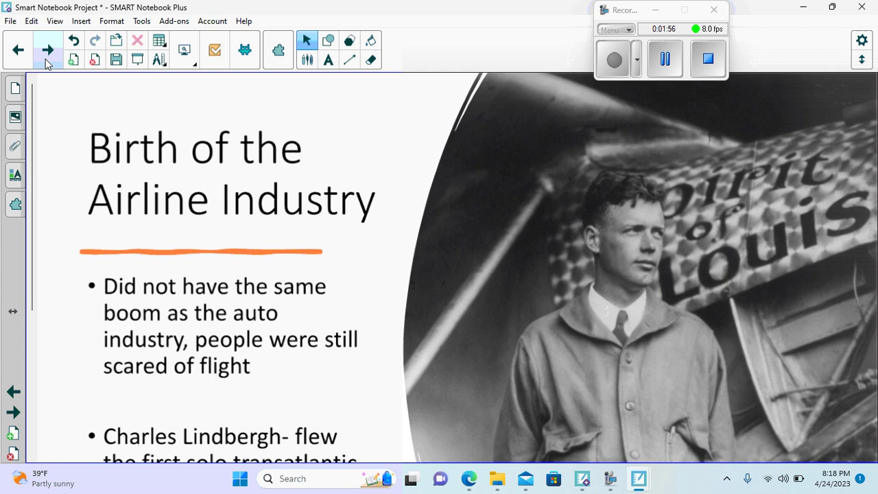
Lower the screen shade to uncover the top facts and then the photos.
left_click(47, 63)
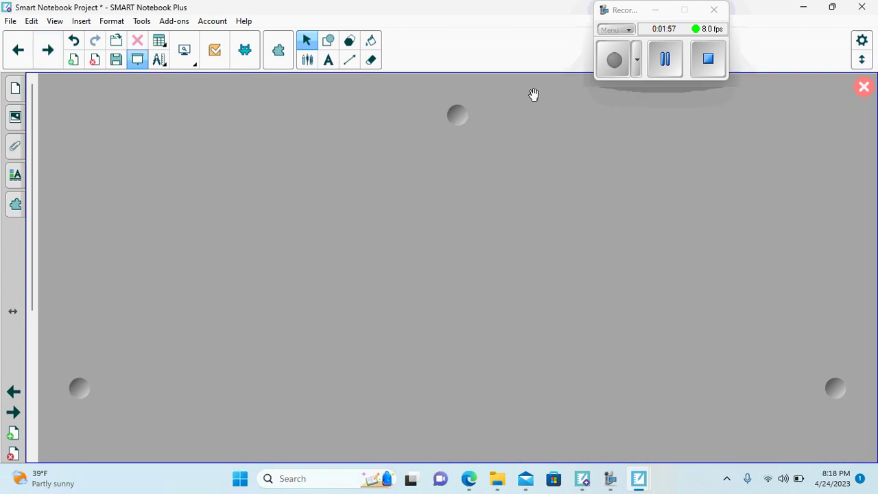
left_click_drag(457, 115, 457, 318)
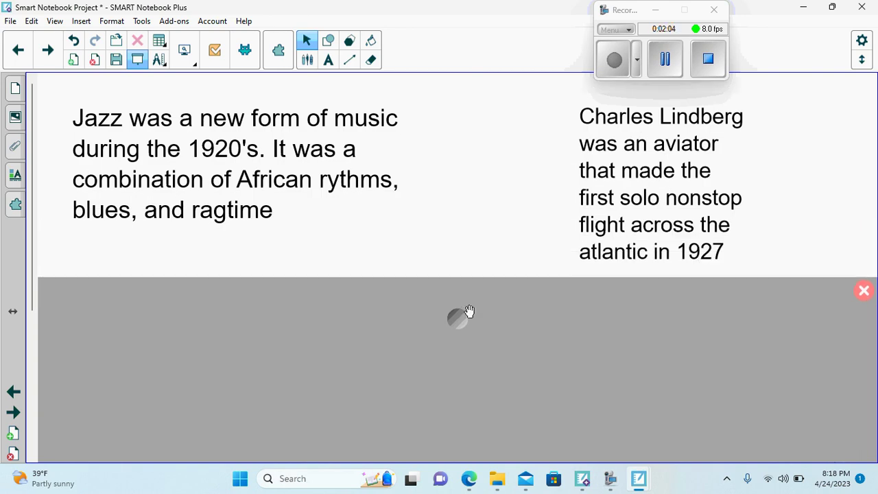
mouse_move(27, 267)
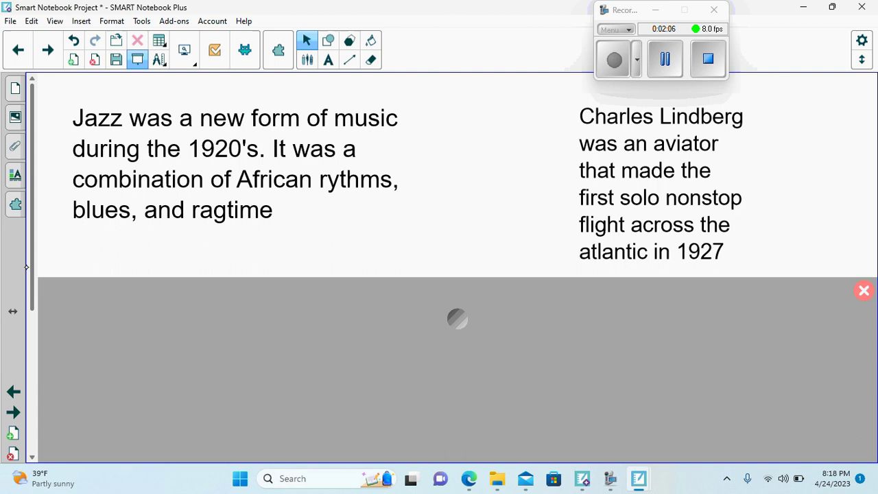
left_click_drag(24, 222, 19, 335)
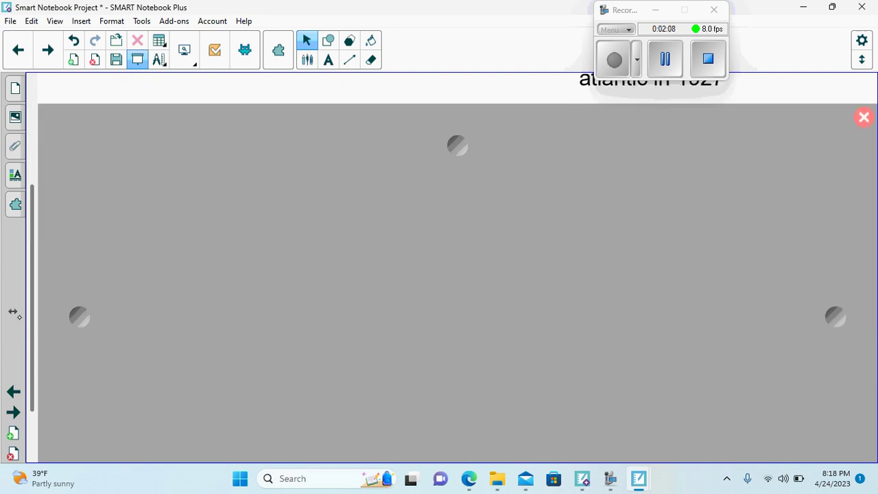
scroll(457, 274, "up", 4)
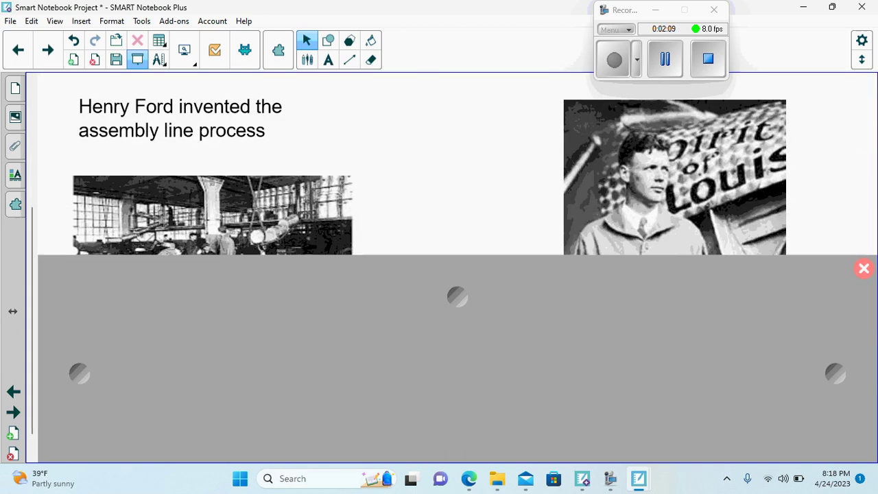
left_click_drag(458, 348, 457, 432)
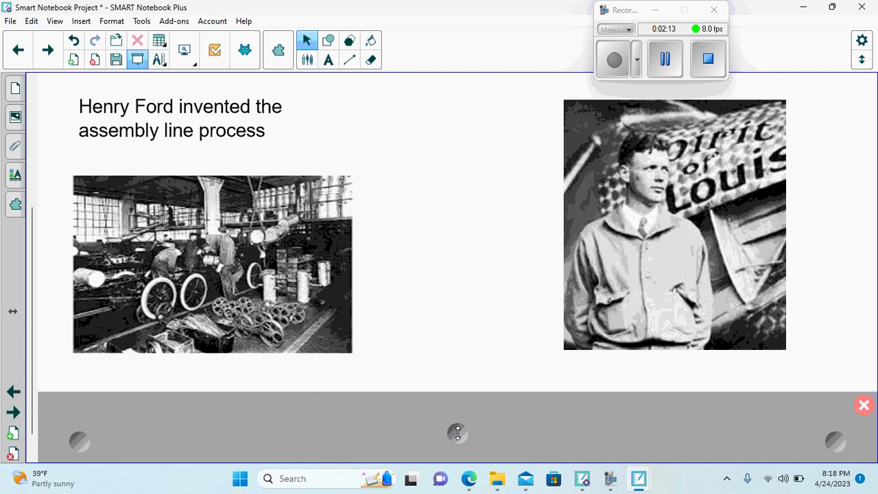
Reveal the quiz answers True, 1927 and Billie Holliday in the question table.
left_click(52, 61)
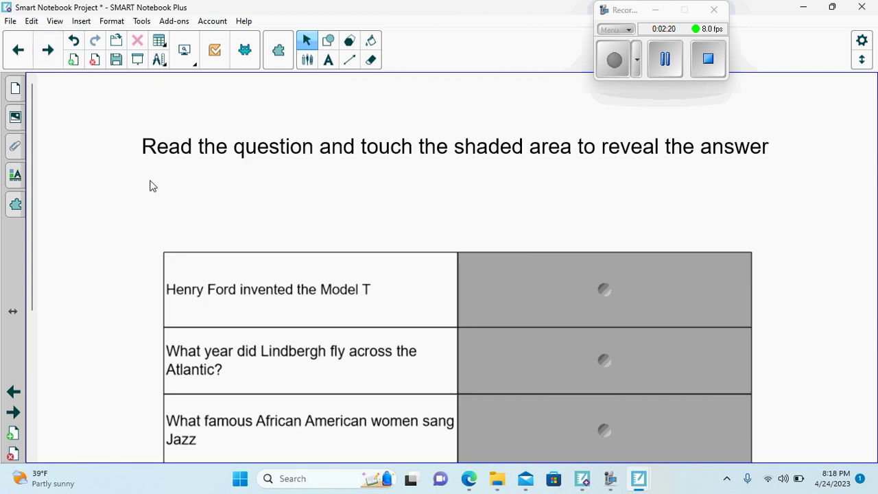
scroll(38, 286, "down", 2)
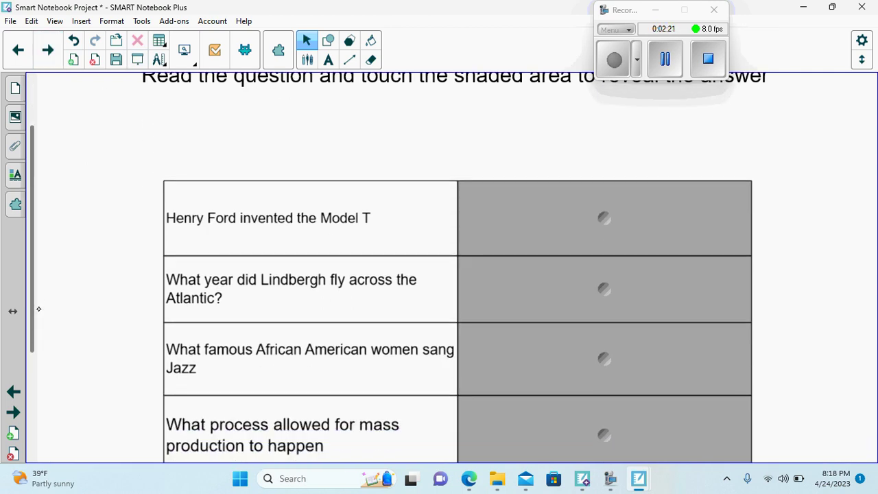
scroll(37, 286, "up", 1)
scroll(37, 286, "down", 2)
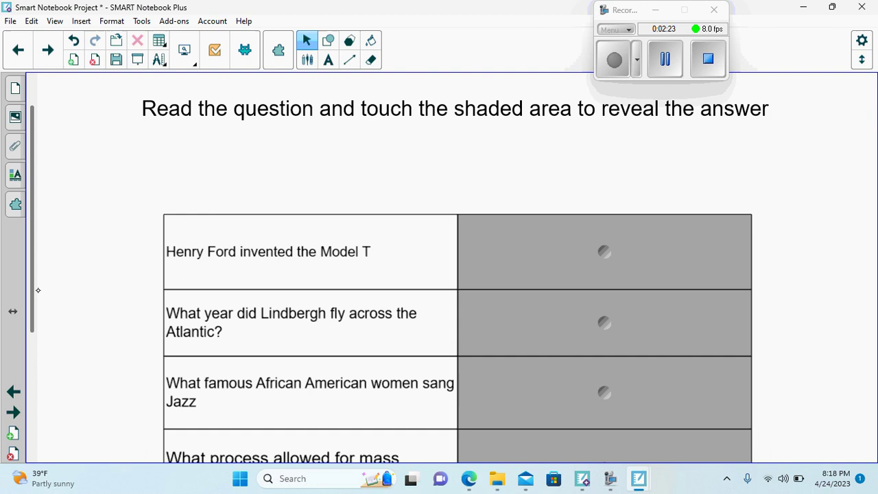
left_click_drag(37, 315, 38, 327)
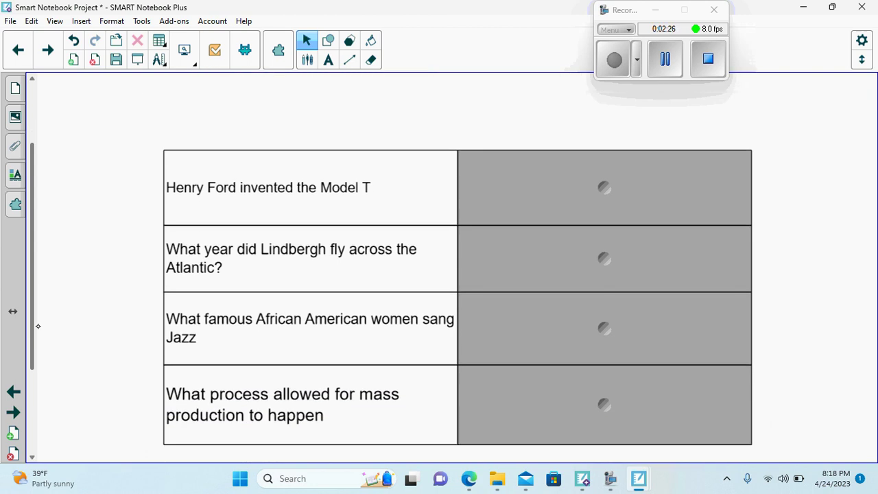
left_click(590, 201)
left_click(527, 276)
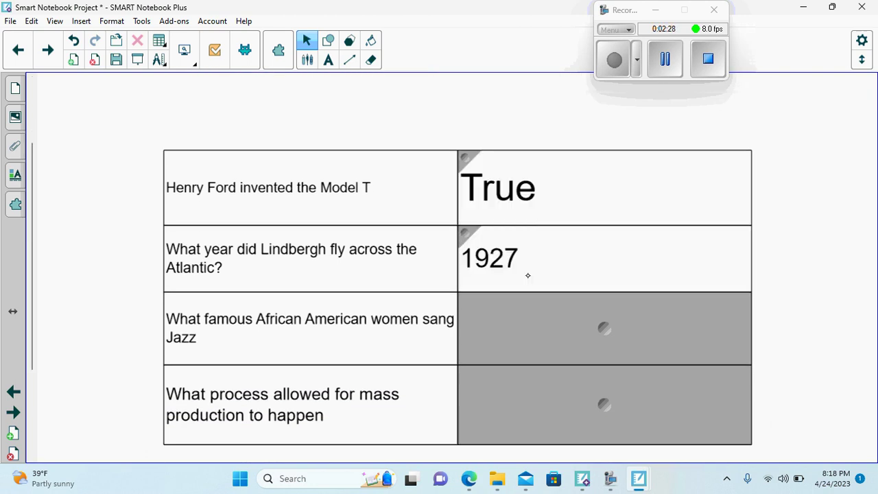
left_click(540, 337)
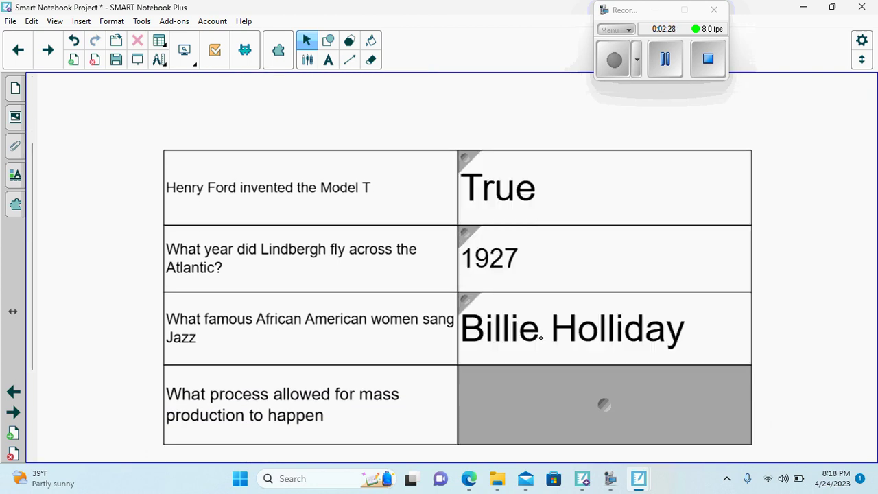
left_click(48, 50)
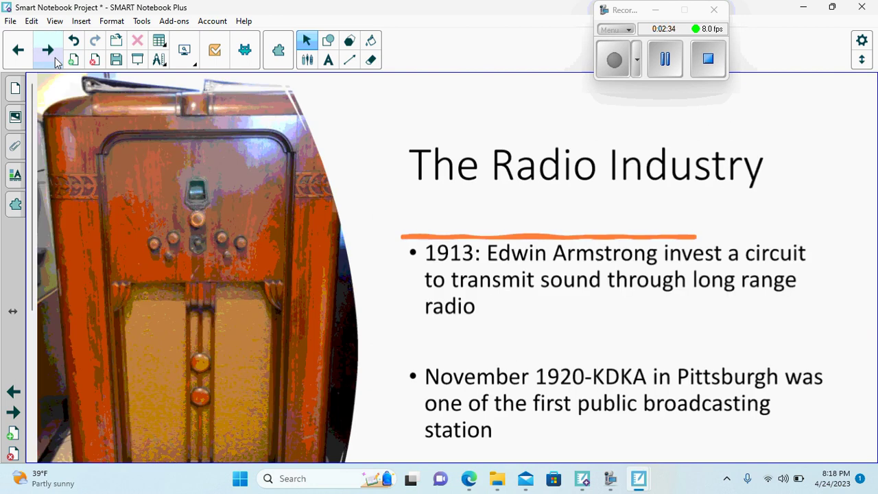
Draw a pink heart and place it beside 'The 1920's economy was booming' as true.
left_click(57, 60)
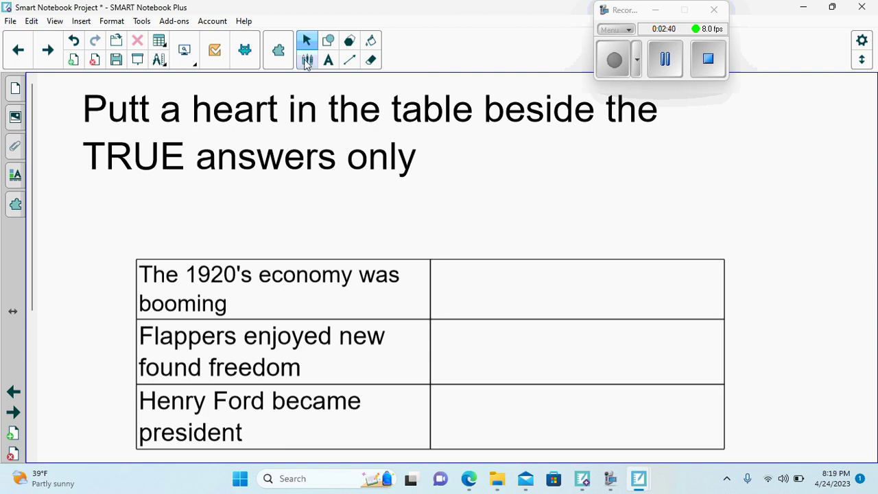
left_click(351, 41)
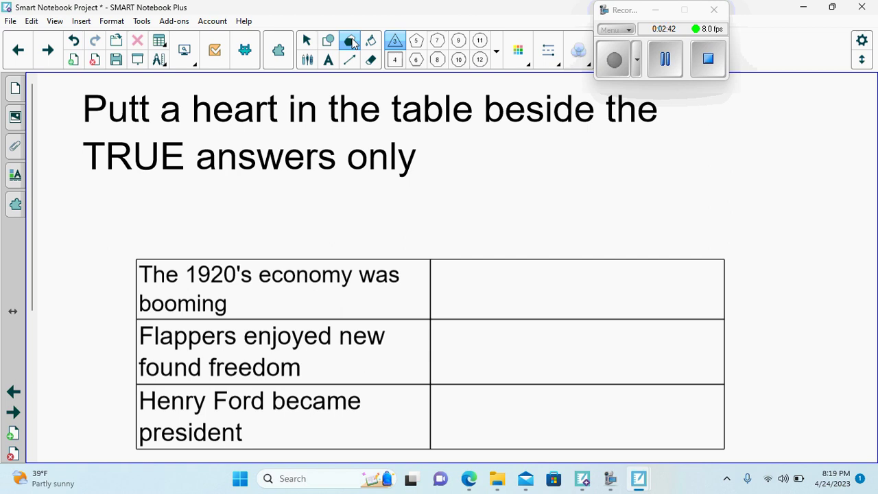
left_click(328, 41)
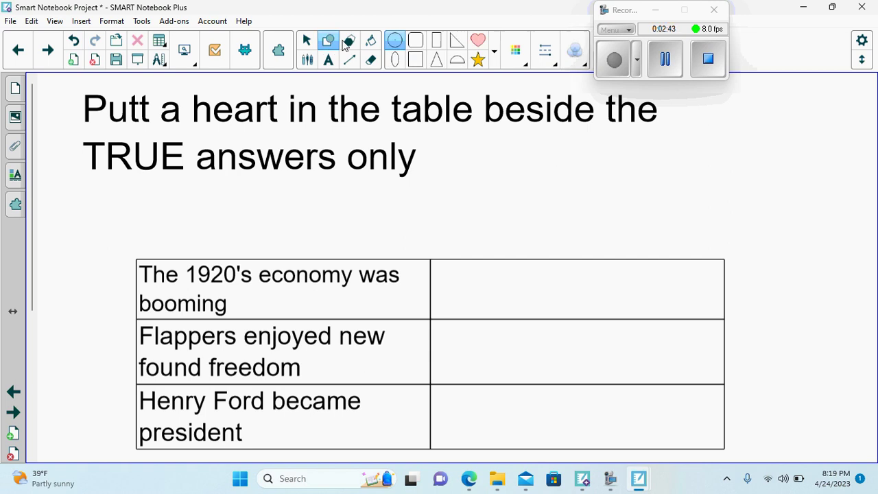
left_click(482, 43)
mouse_move(555, 152)
left_mouse_down()
mouse_move(602, 190)
mouse_move(604, 205)
left_mouse_up()
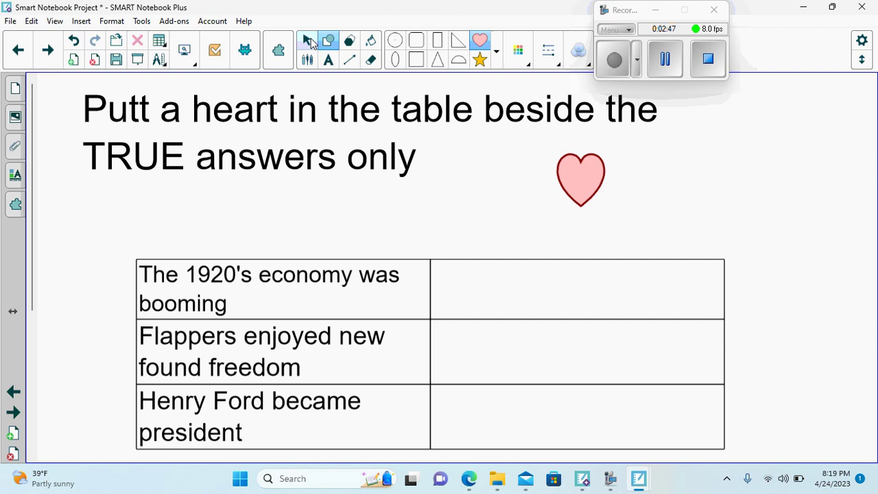
left_click(308, 42)
left_click(569, 179)
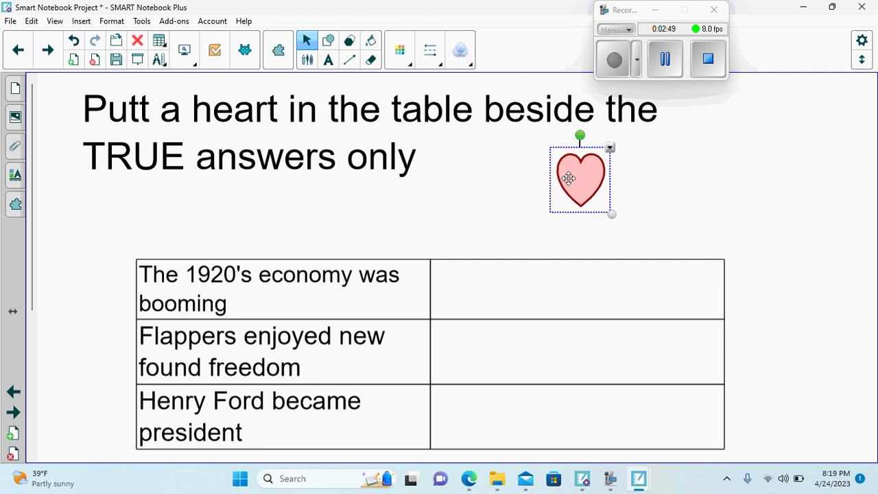
left_click_drag(569, 179, 549, 295)
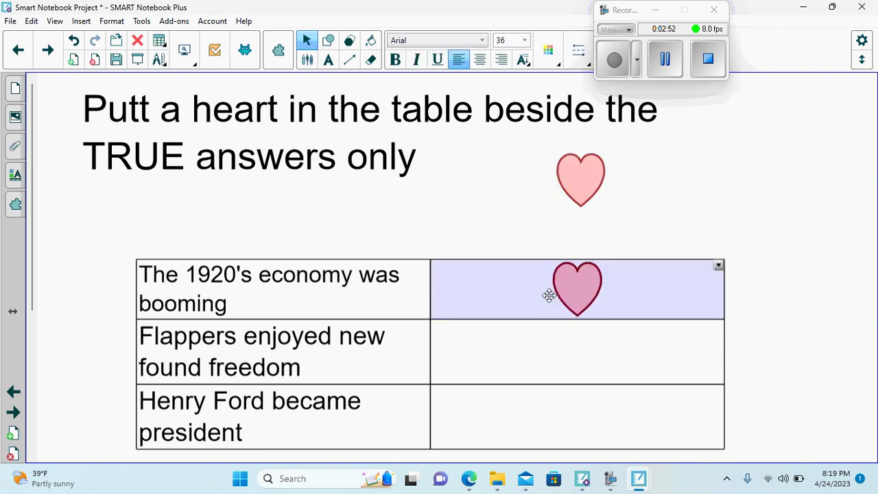
left_click(47, 55)
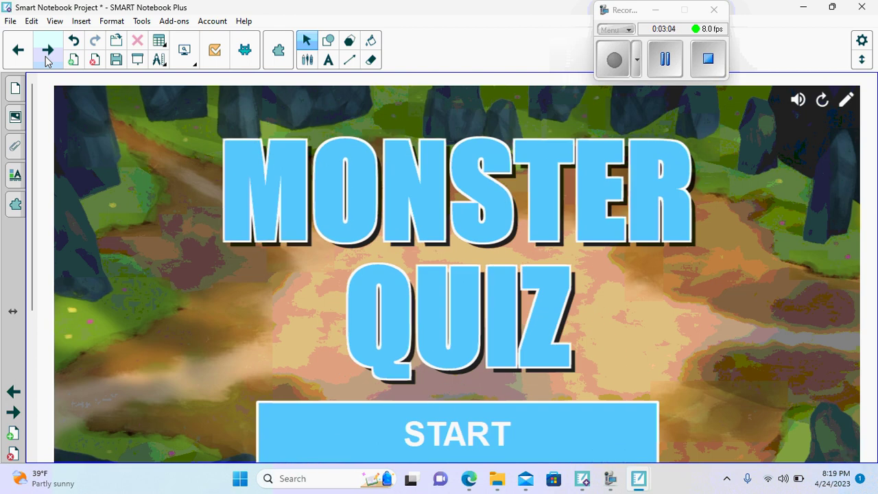
Advance three pages past the Monster Quiz and the two Consumer Society slides.
left_click(47, 60)
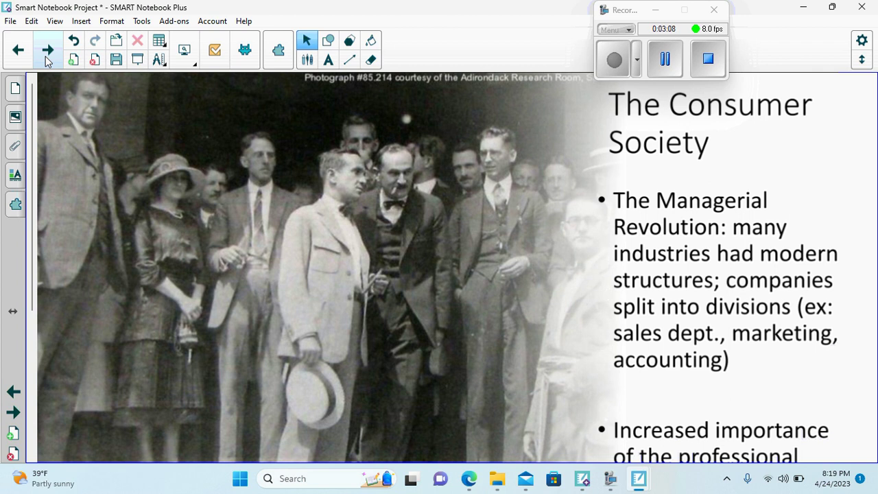
left_click(47, 61)
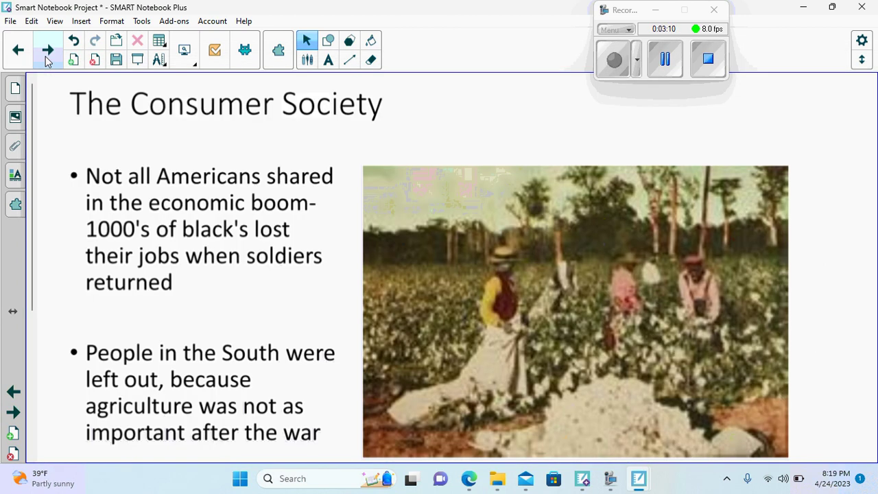
left_click(48, 60)
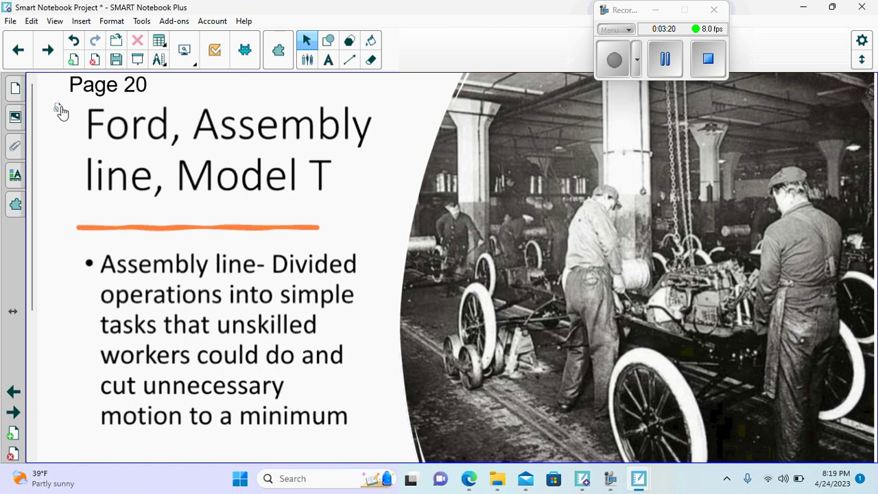
Jump to Page 5, switch to Dual Page display, then return to Single Page display.
left_click(59, 109)
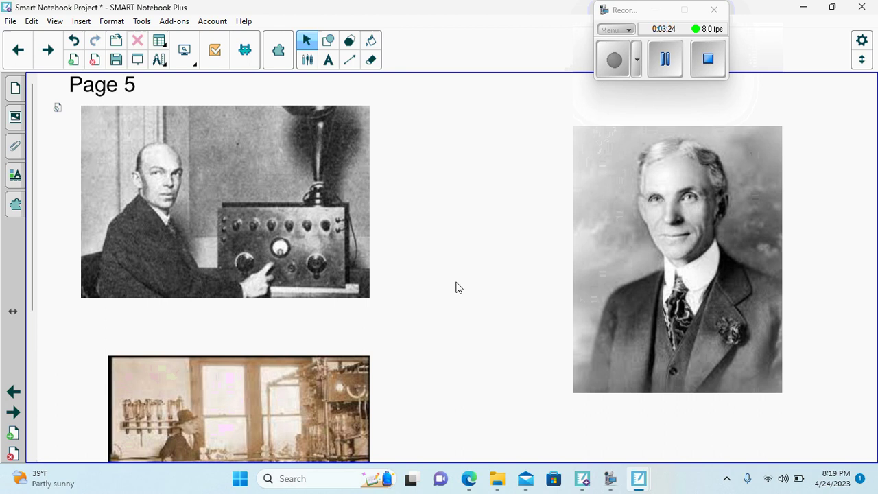
left_click_drag(32, 275, 19, 269)
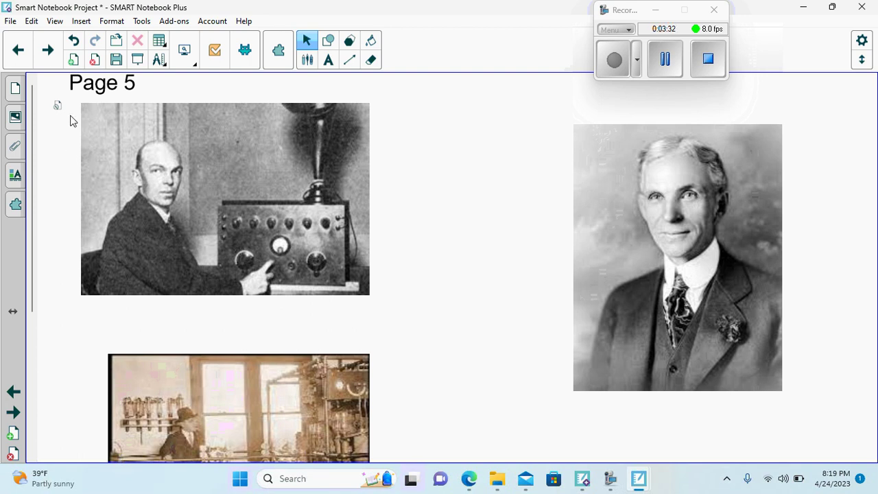
left_click(186, 59)
left_click(149, 151)
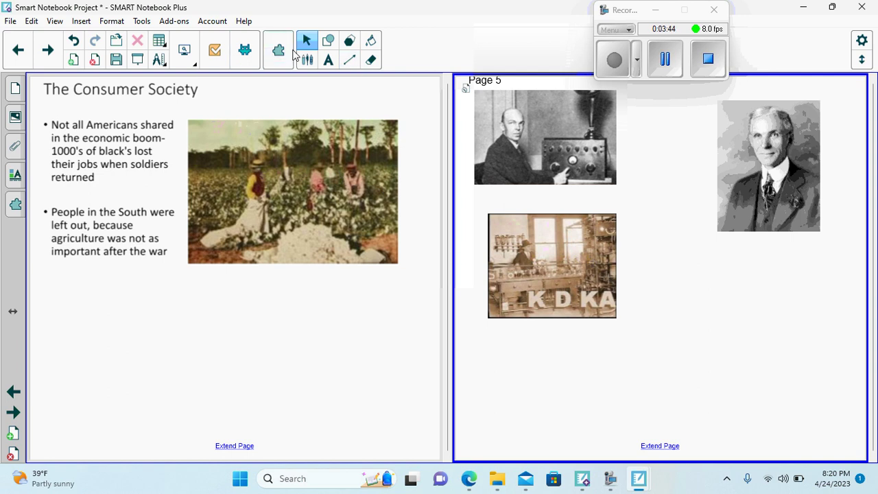
left_click(184, 54)
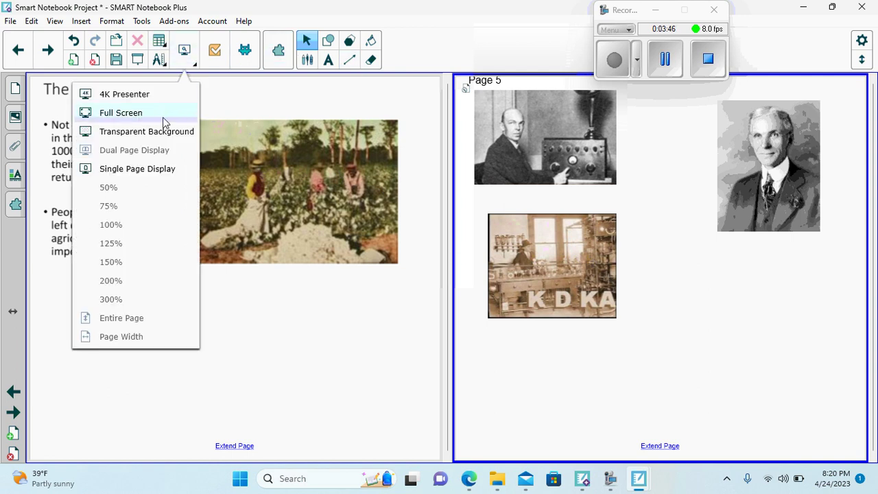
left_click(162, 171)
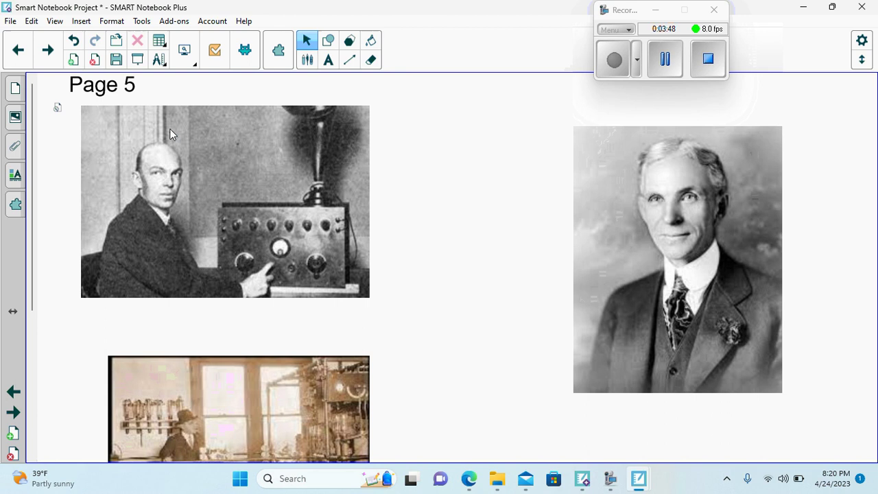
left_click(52, 51)
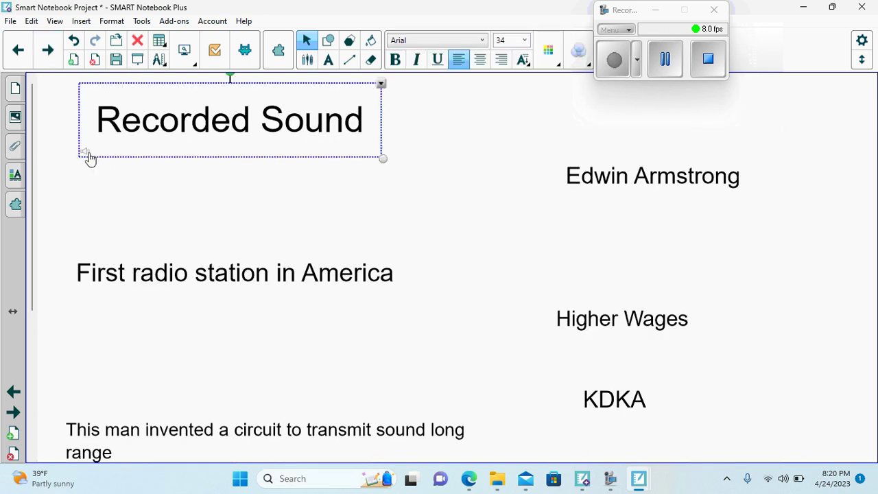
Match Edwin Armstrong, KDKA and Higher Wages to the circuit-inventor, first-station and Henry Ford clues.
left_click(90, 157)
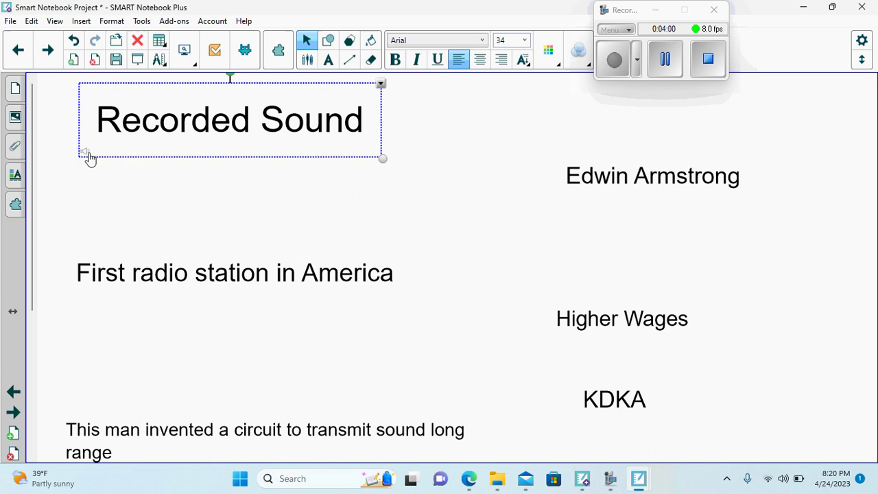
scroll(171, 179, "down", 2)
scroll(206, 192, "down", 1)
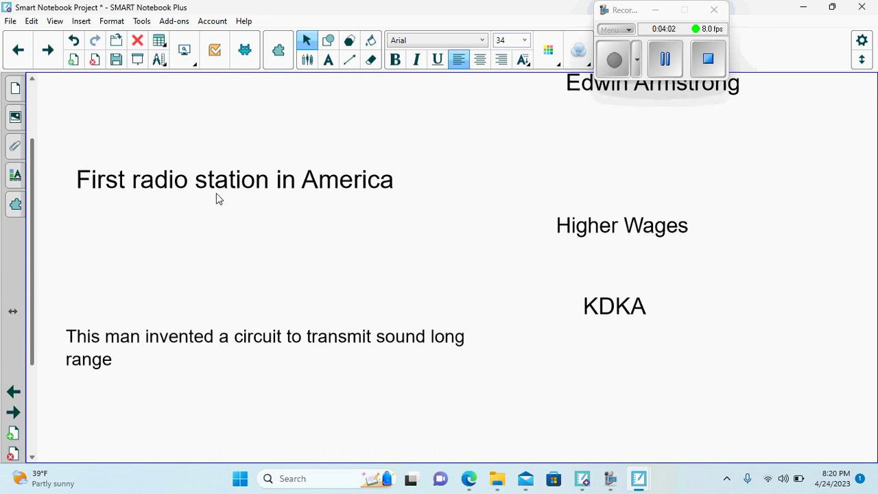
left_click(589, 117)
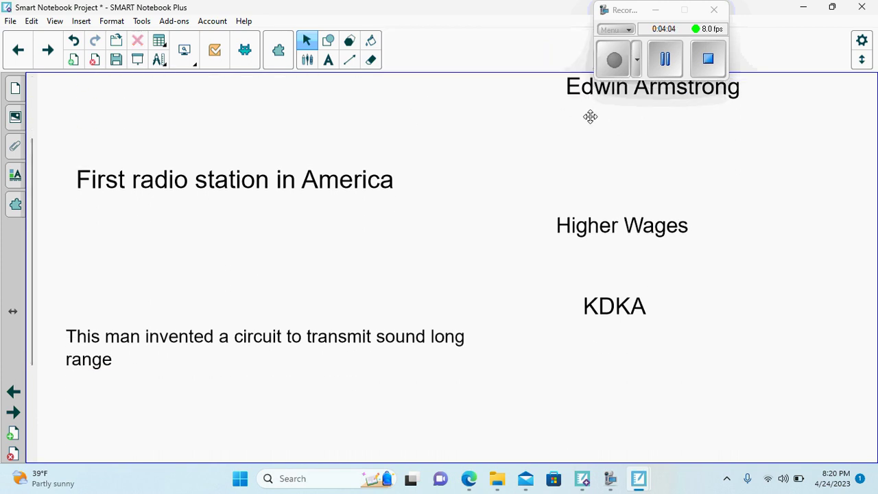
mouse_move(590, 117)
left_mouse_down()
mouse_move(590, 407)
mouse_move(591, 342)
left_mouse_up()
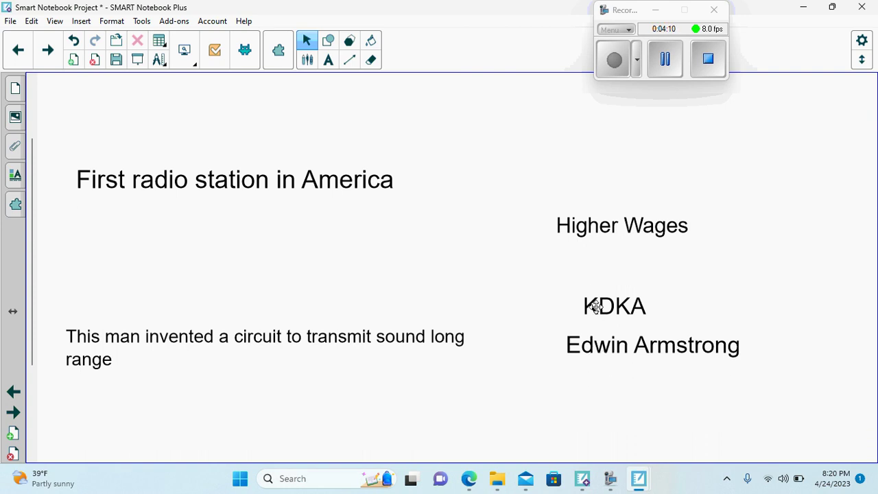
left_click_drag(588, 304, 579, 190)
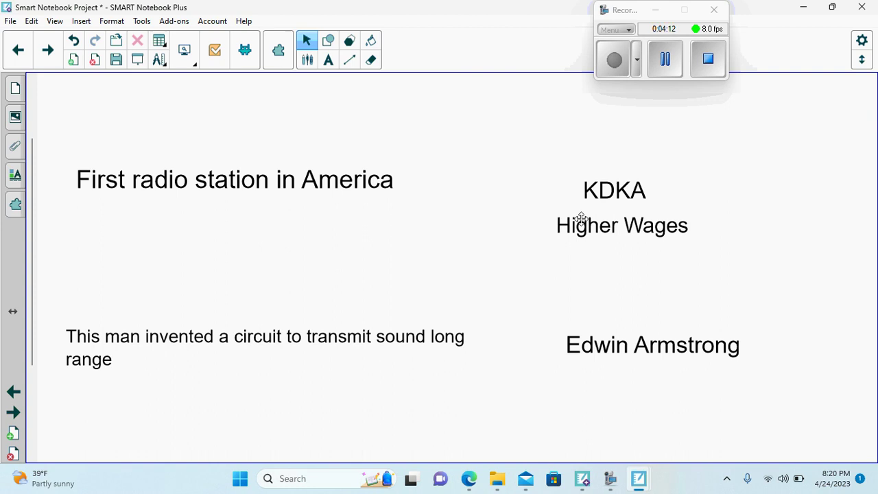
left_click_drag(582, 237, 588, 297)
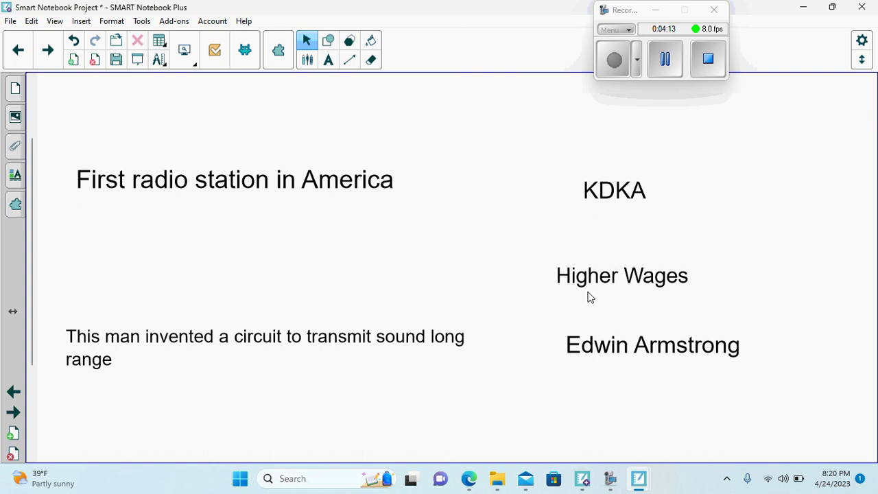
scroll(588, 296, "down", 2)
scroll(522, 246, "down", 3)
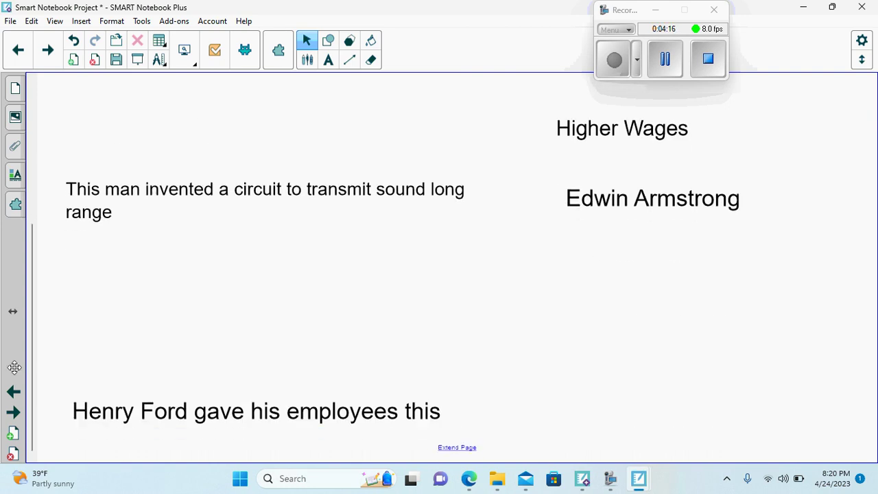
left_click_drag(600, 121, 585, 385)
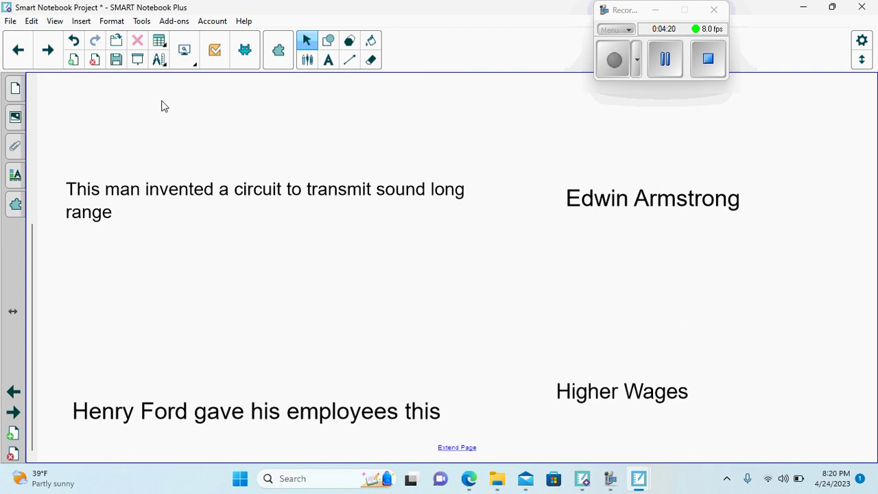
Page to the memory game and flip the top-left and Household Products cards.
left_click(46, 52)
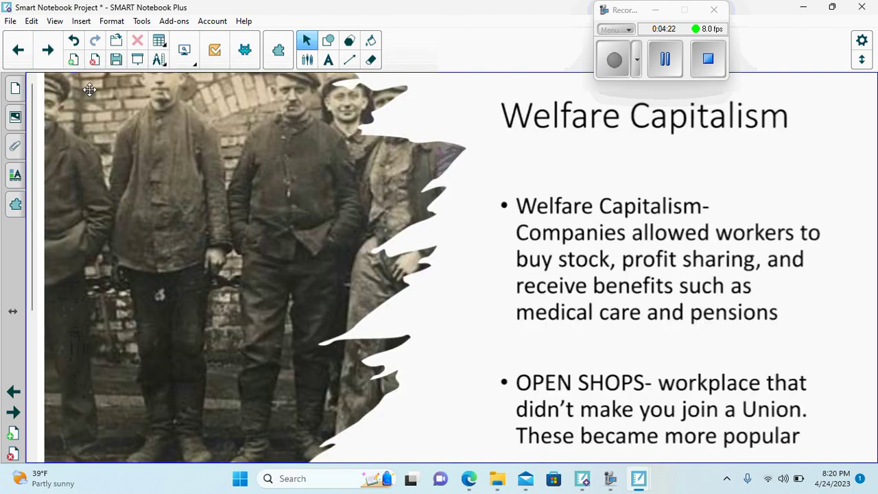
left_click(48, 52)
left_click(53, 66)
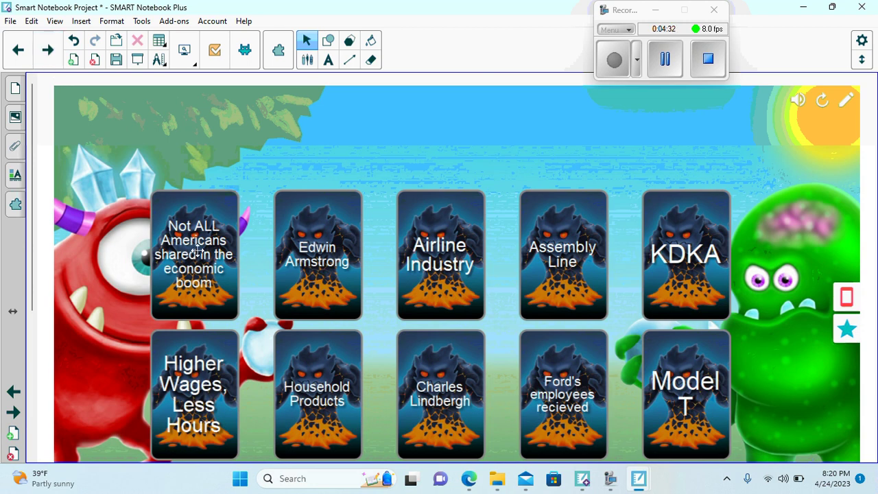
left_click(197, 251)
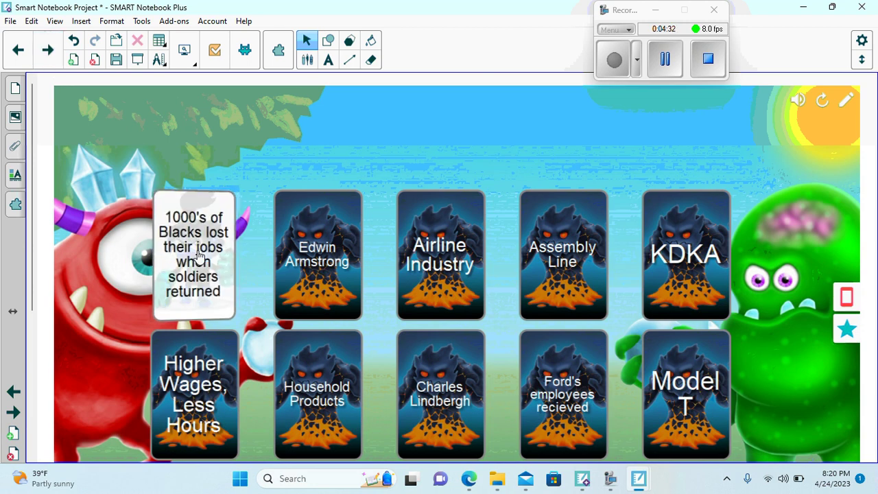
left_click(319, 386)
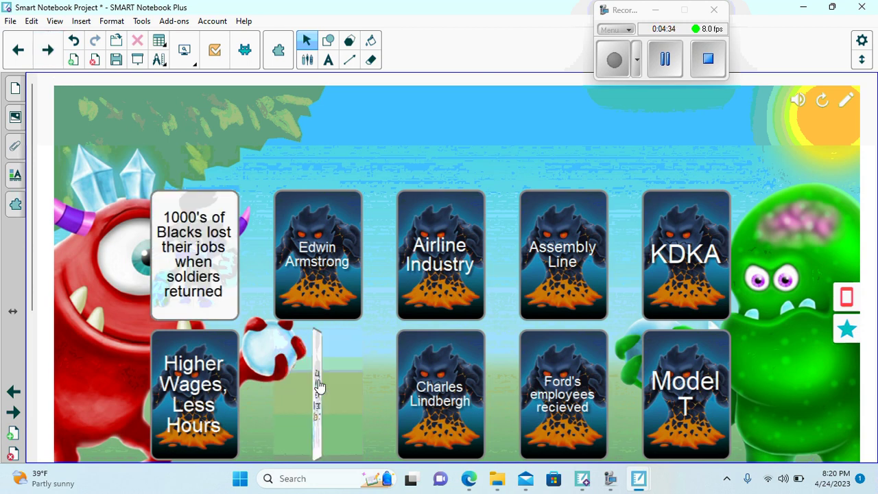
left_click(51, 53)
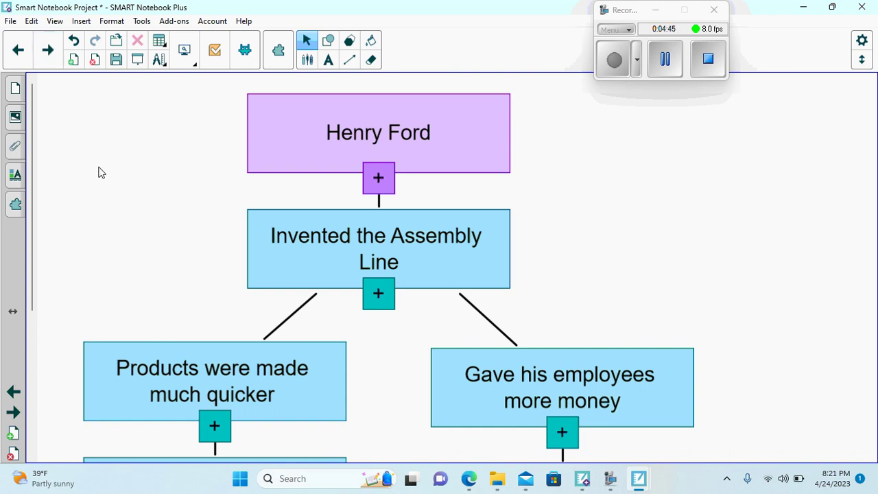
Scroll past the concept map and move on to the true/false question table.
scroll(109, 177, "down", 2)
scroll(82, 227, "down", 1)
scroll(54, 275, "down", 1)
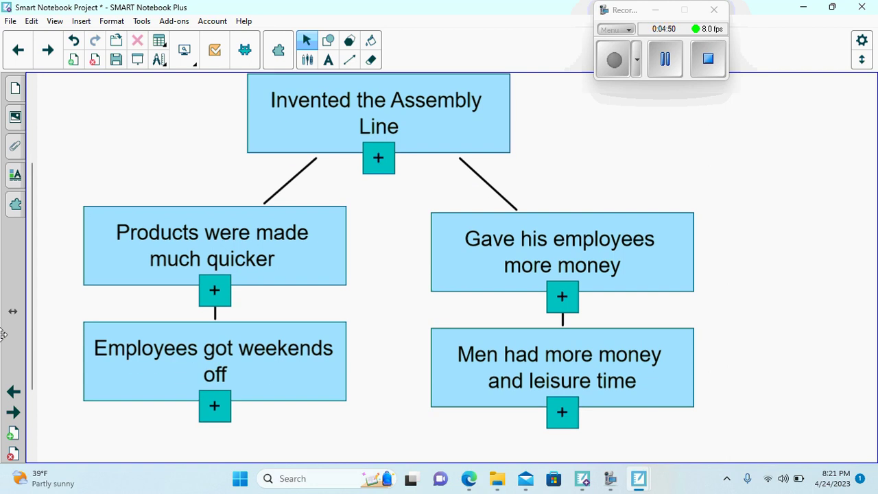
left_click(58, 62)
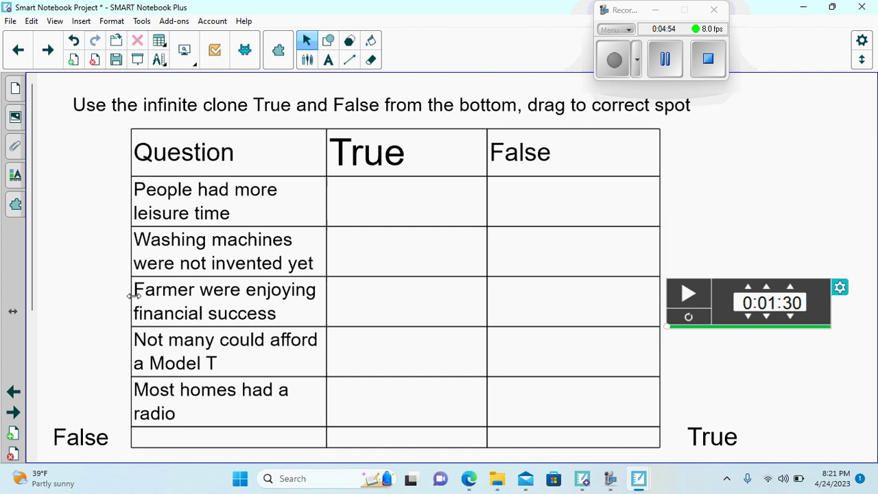
Drag a cloned True label into the 'People had more leisure time' row.
left_click(714, 441)
left_click_drag(714, 441, 568, 266)
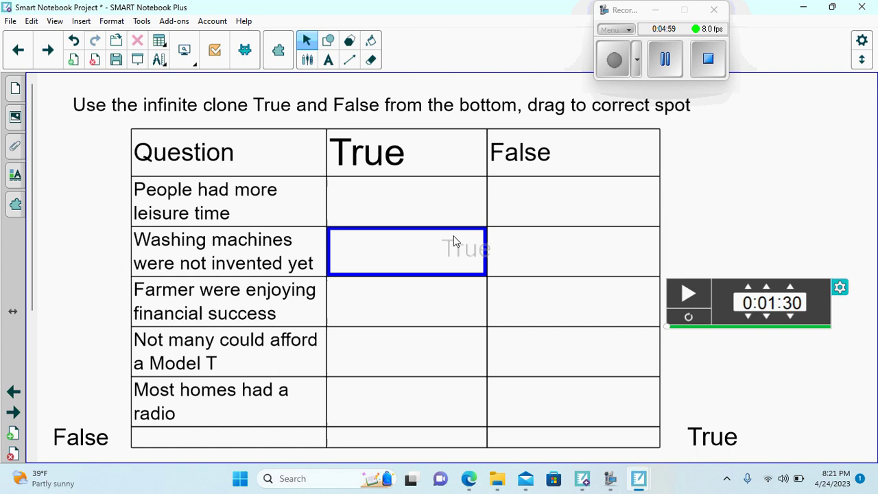
left_click_drag(567, 266, 394, 194)
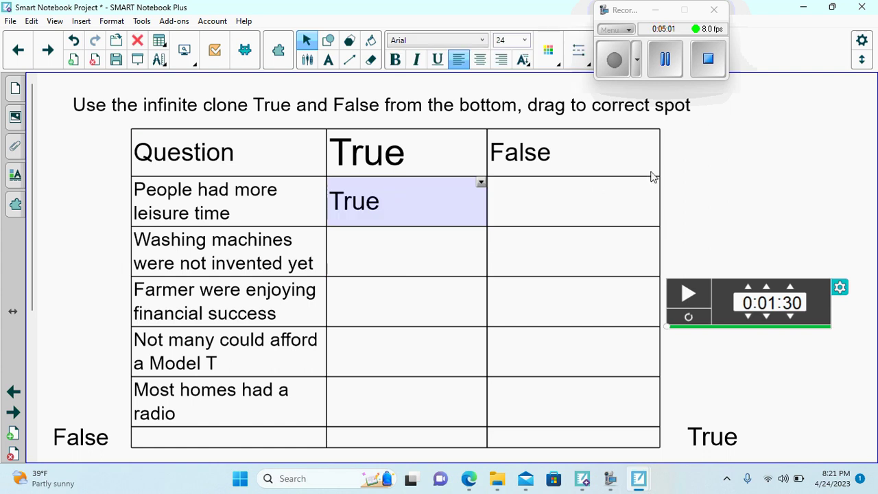
left_click(47, 55)
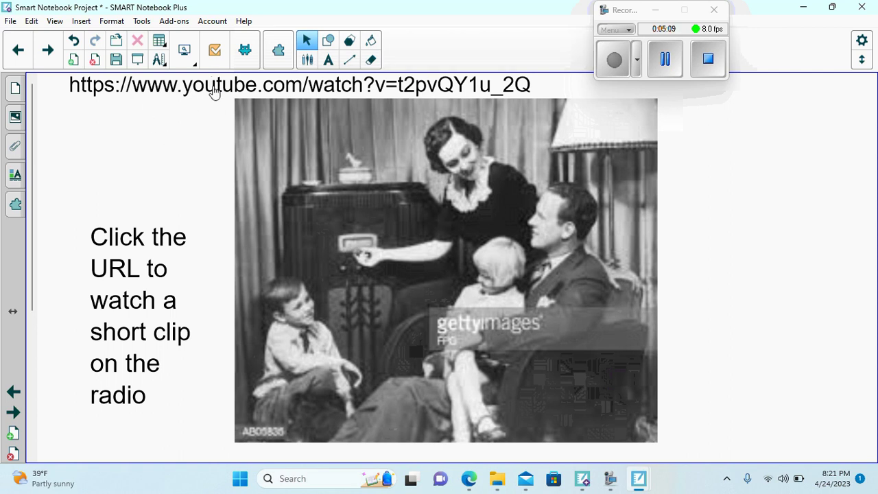
Play 'History Brief: Radio in the 1920s' on YouTube, pause it, and switch back to the lesson window.
left_click(213, 90)
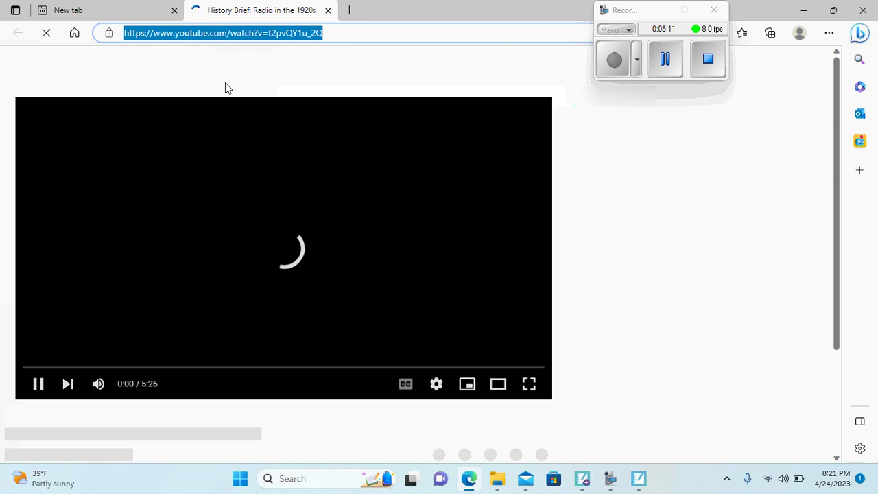
left_click(59, 359)
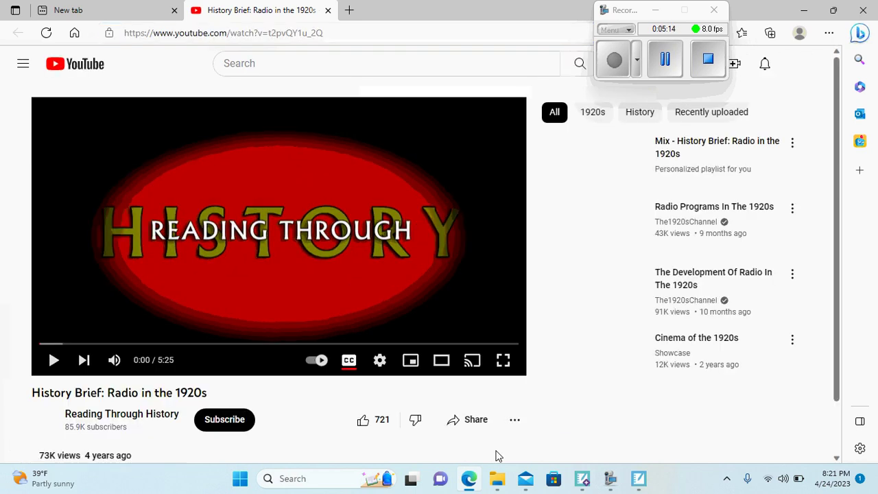
left_click(638, 481)
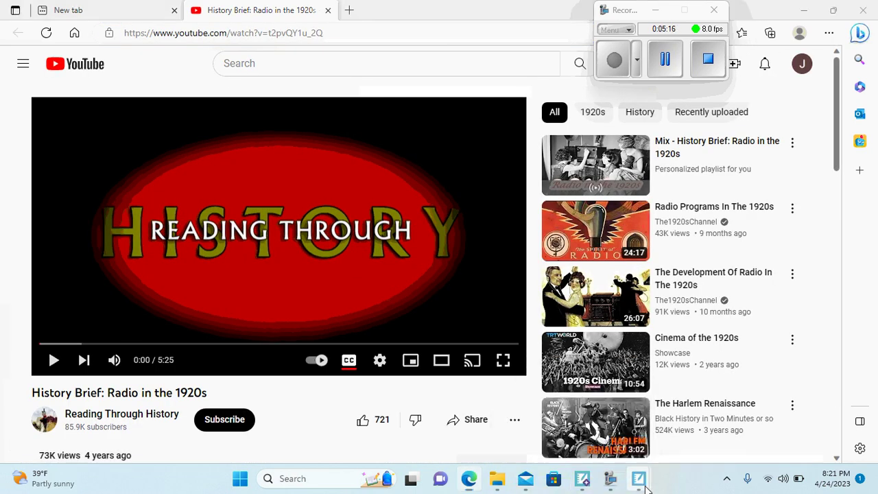
left_click(638, 480)
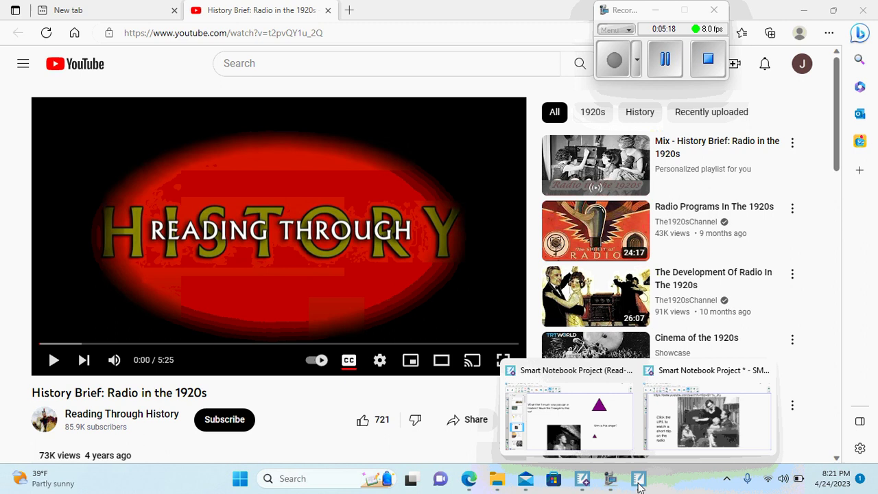
mouse_move(706, 411)
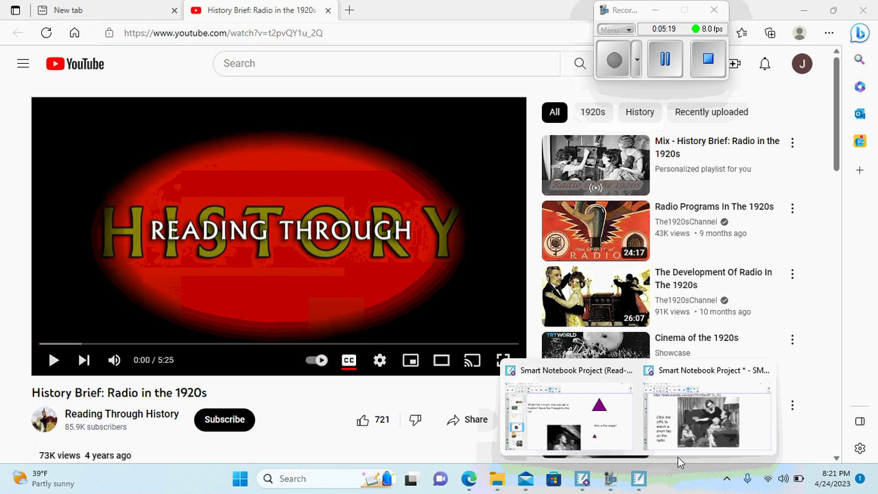
left_click(677, 443)
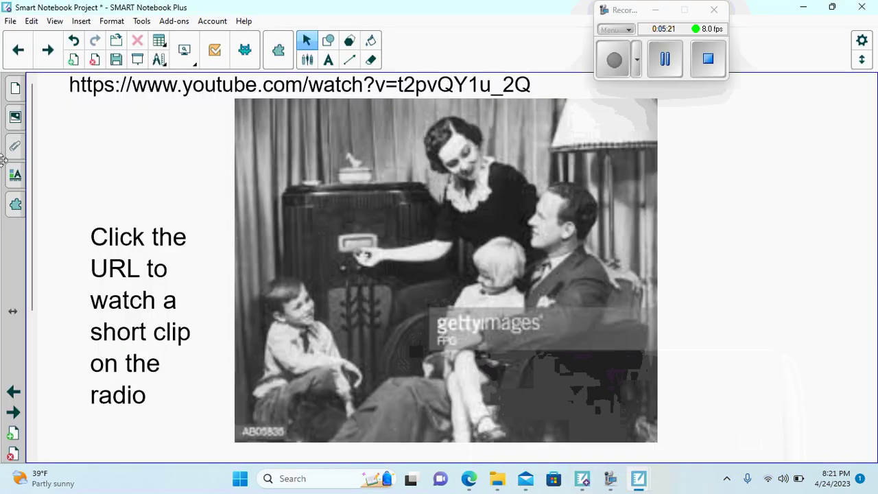
Page through the Changing Market Conditions slides to the Shout It Out join screen (code 454 191).
left_click(38, 66)
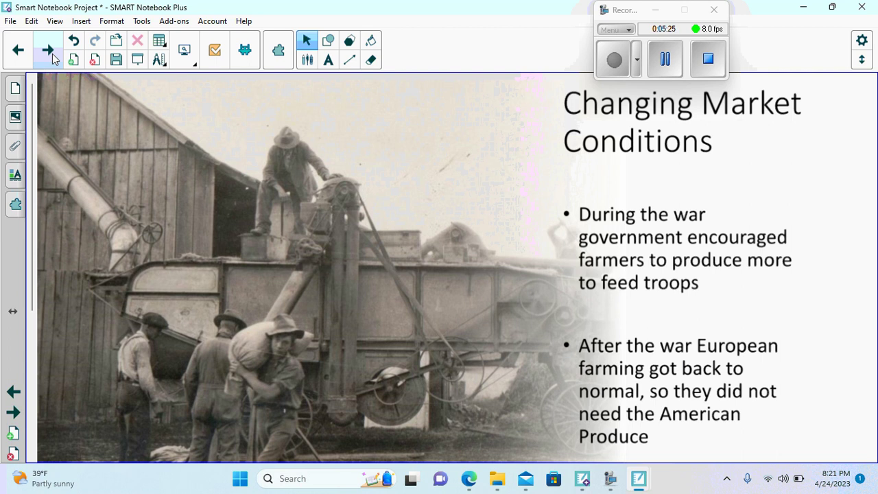
left_click(54, 59)
left_click(54, 59)
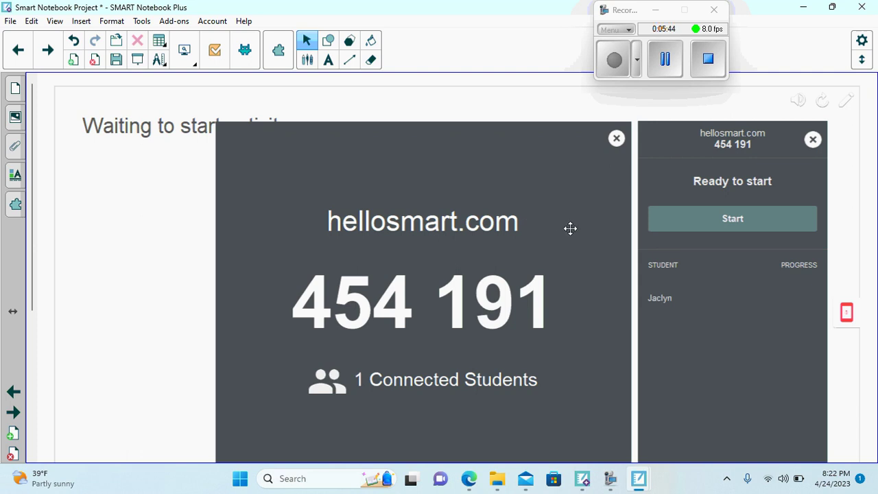
Start the Shout It Out activity to reach the concert-stage sorting game.
left_click(672, 218)
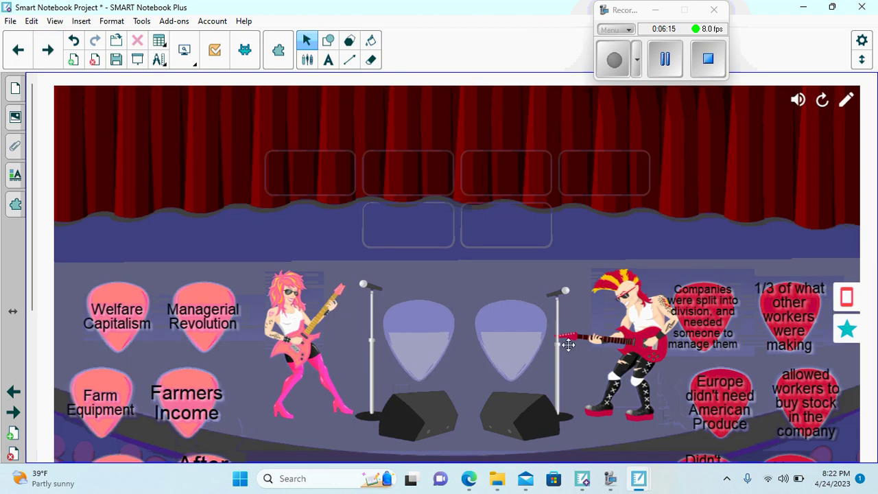
Place the divisions definition and Managerial Revolution guitar picks together on the stage.
left_click_drag(704, 320, 494, 347)
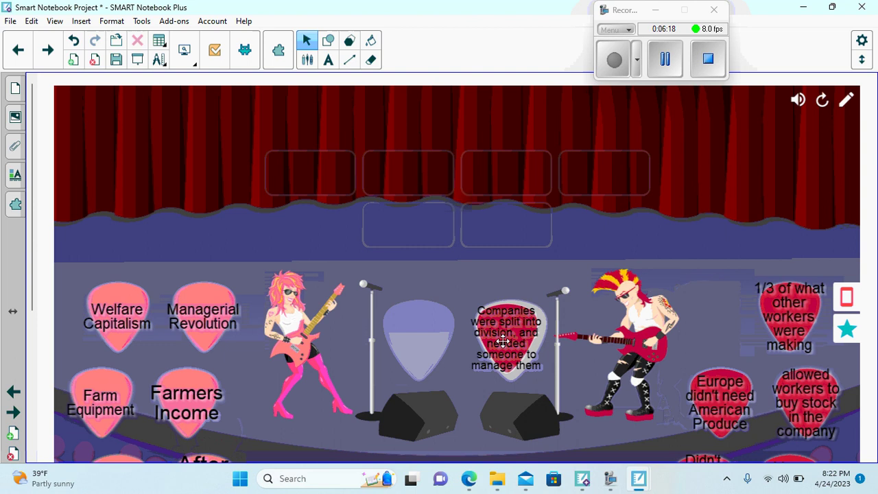
left_click_drag(203, 317, 437, 341)
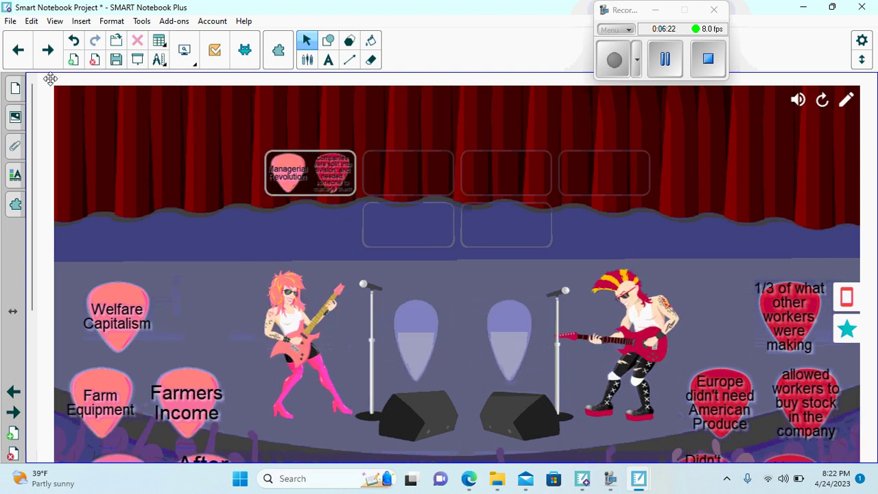
left_click(48, 51)
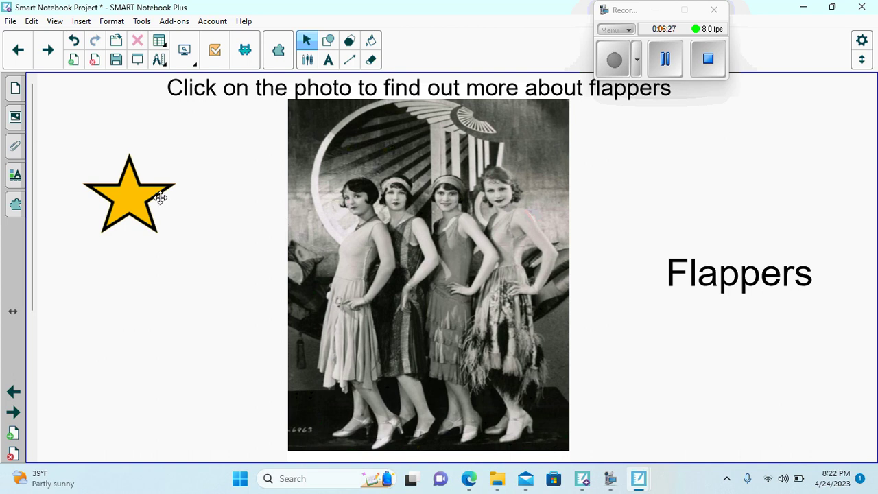
Launch the Word document linked to the Flappers photo.
left_click(369, 247)
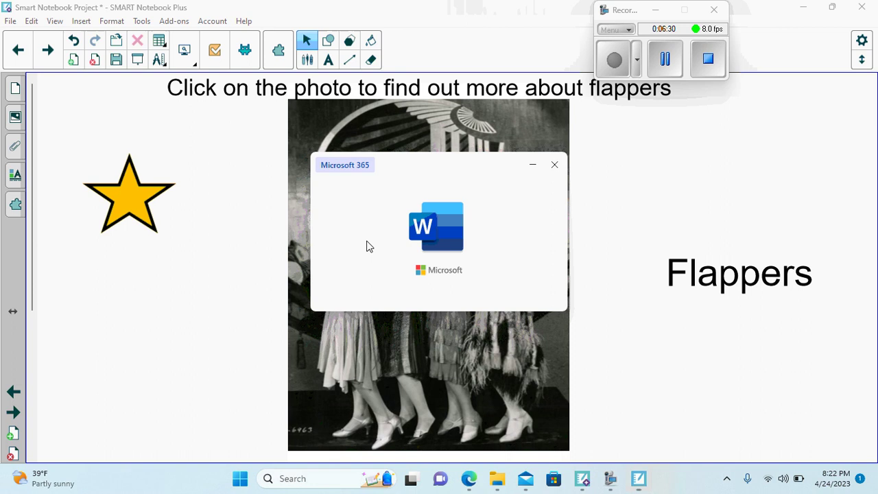